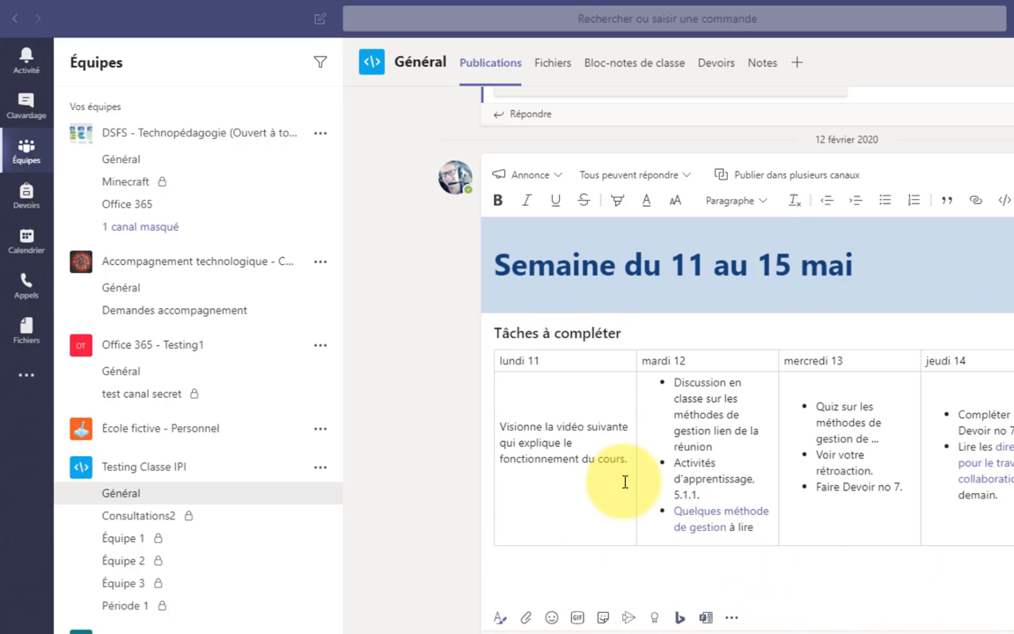
# Open the Général channel's class notebook, show its navigation, and open the Module 5 section within the 1. Ressources et défis group.
pyautogui.click(634, 69)
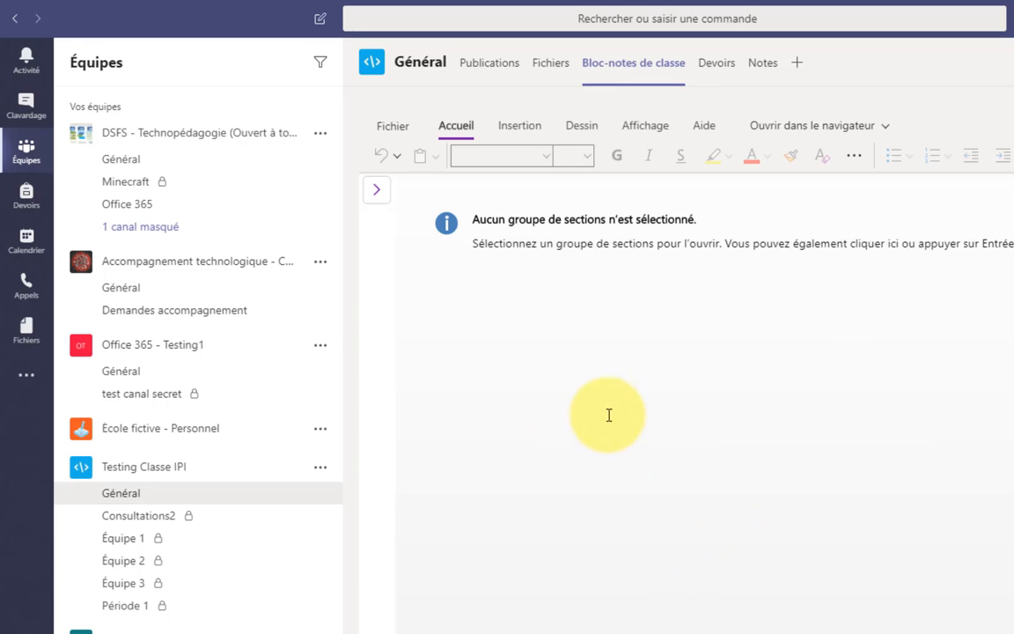
pyautogui.click(379, 194)
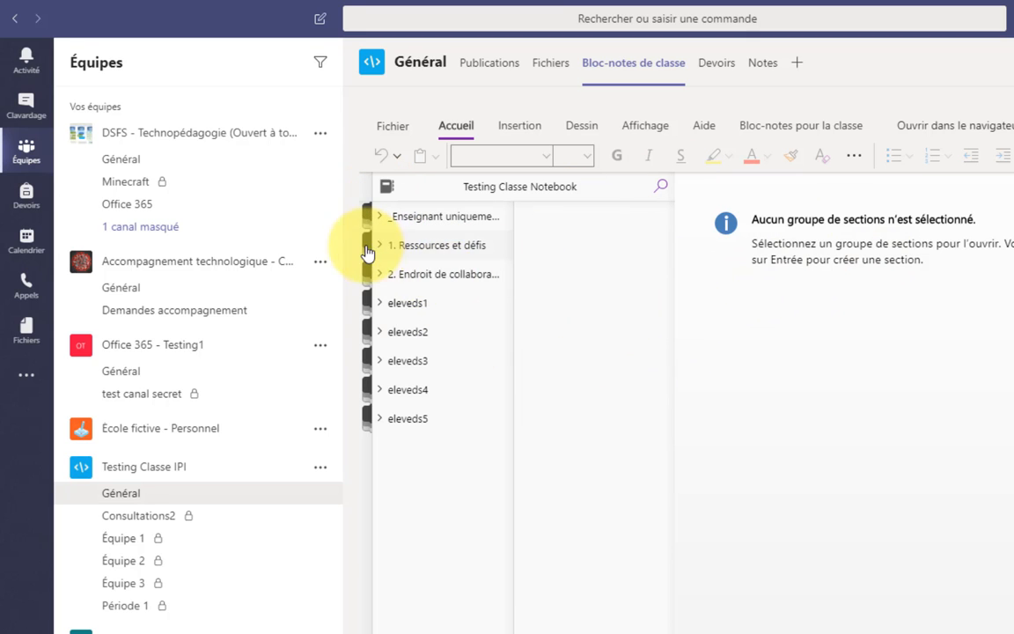
pyautogui.click(367, 251)
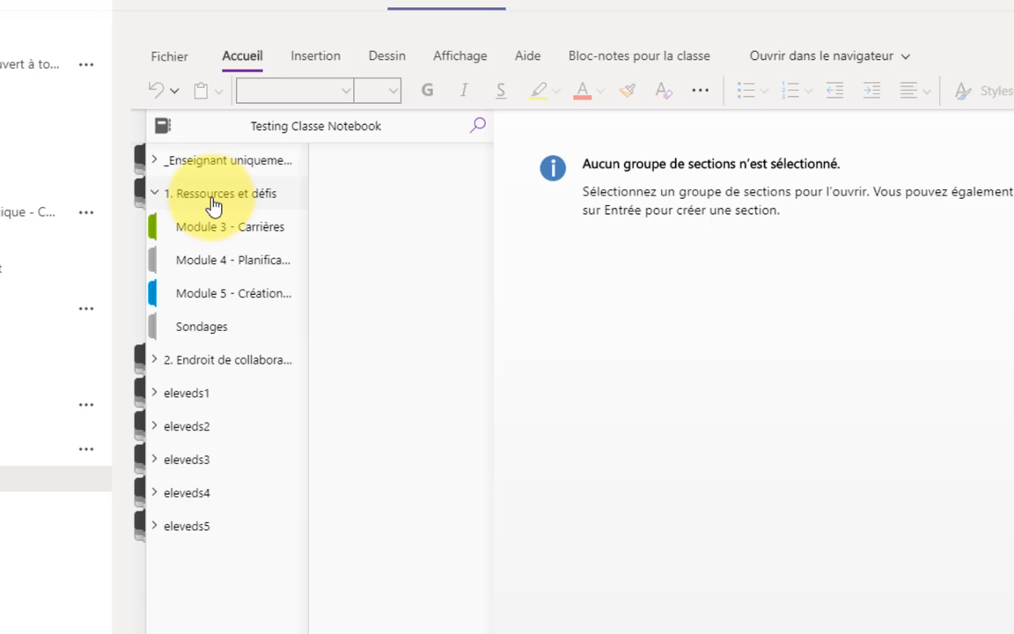
pyautogui.click(218, 298)
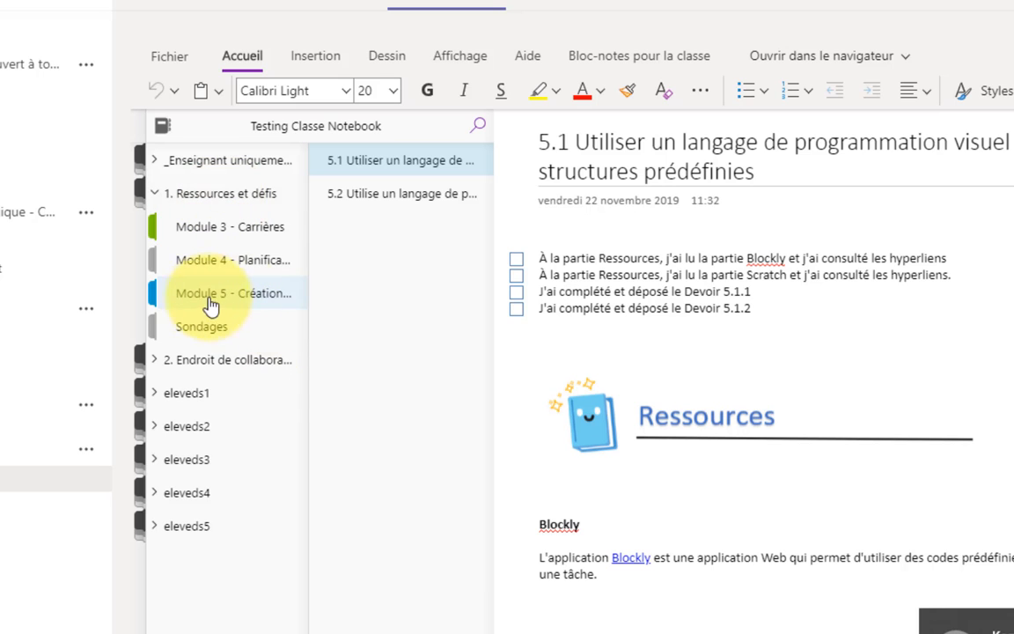
# Expand the 2. Endroit de collaboration group and the eleveds1, eleveds2 and eleveds3 groups to show their sections.
pyautogui.click(152, 360)
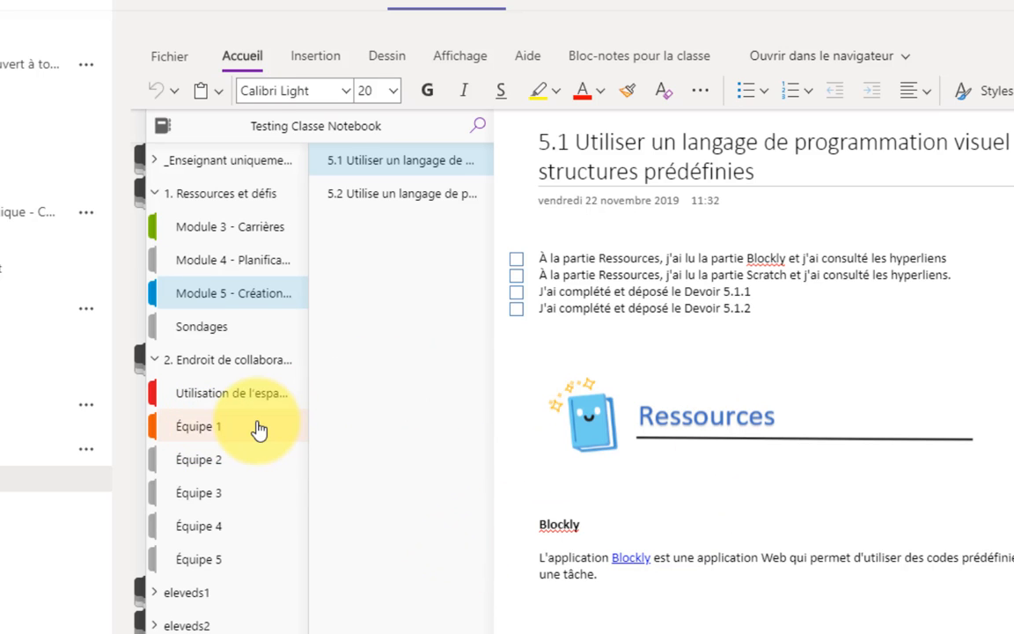
pyautogui.scroll(-1, 256, 428)
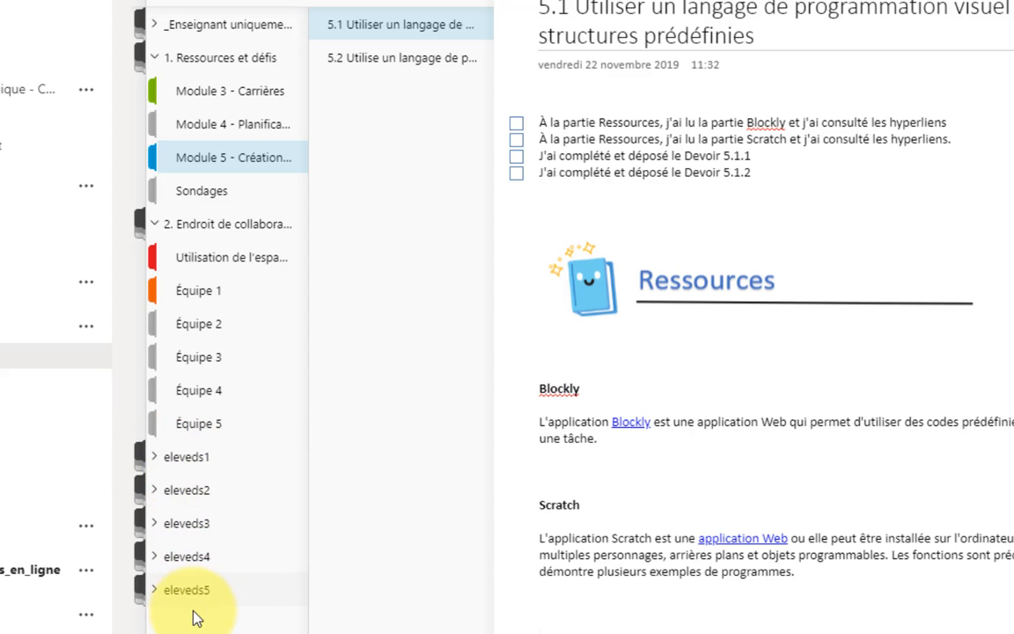
pyautogui.click(155, 496)
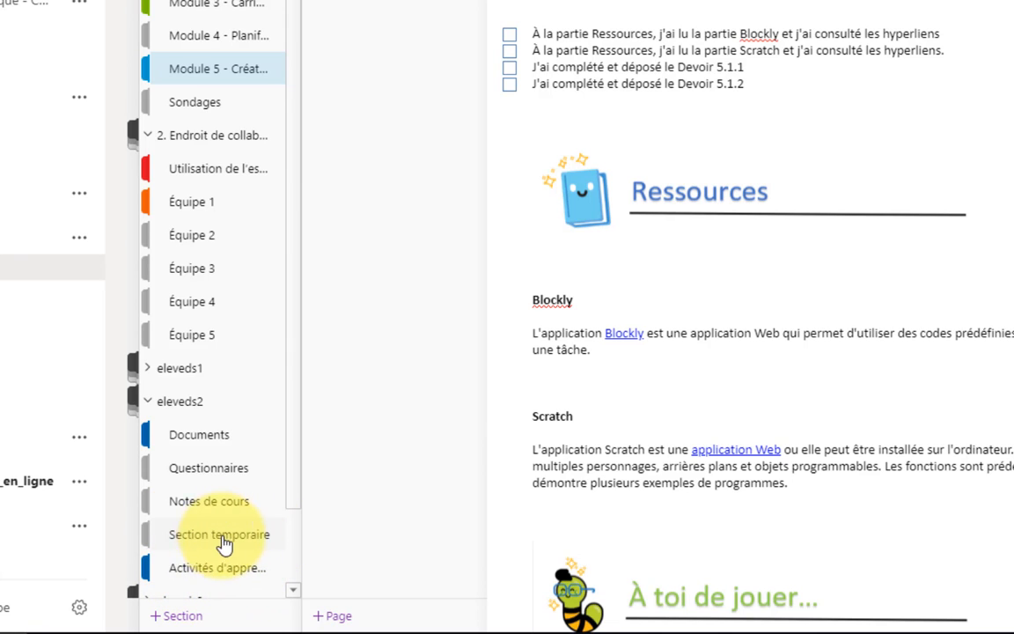
pyautogui.scroll(-2, 199, 462)
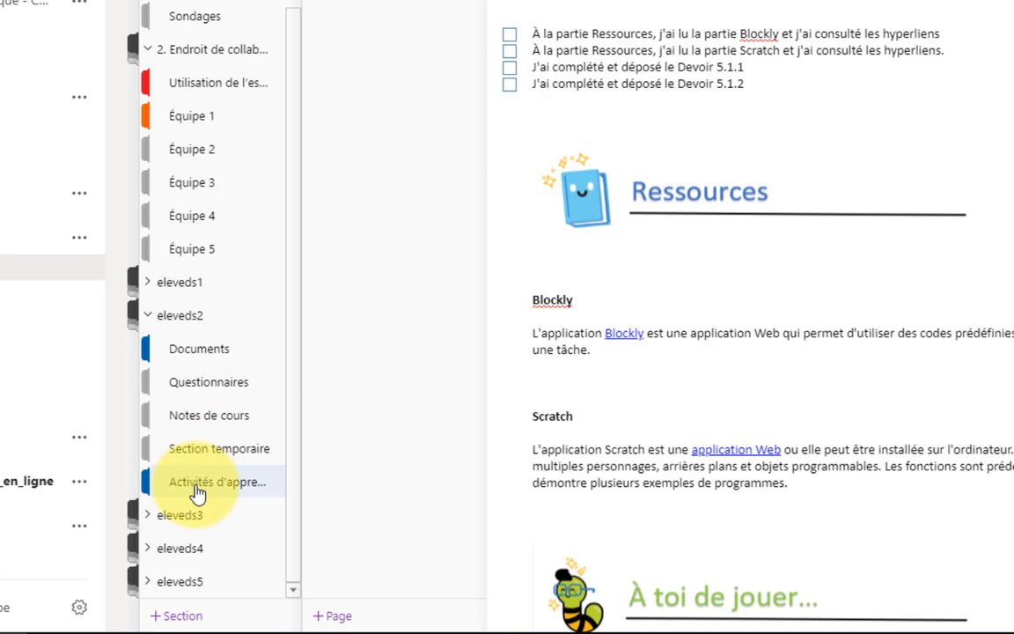
pyautogui.click(147, 515)
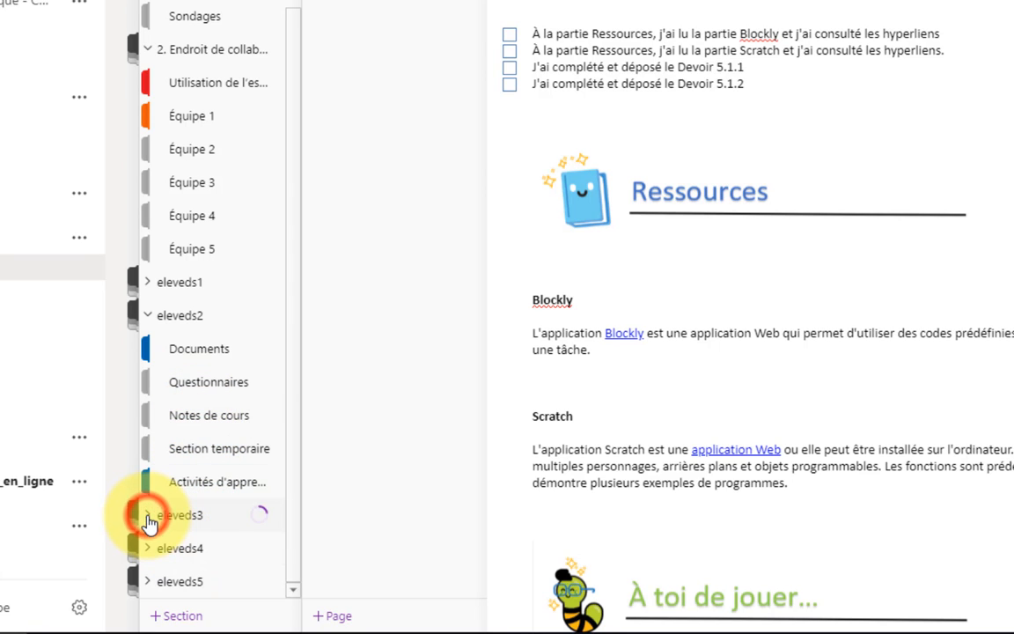
pyautogui.scroll(-3, 209, 460)
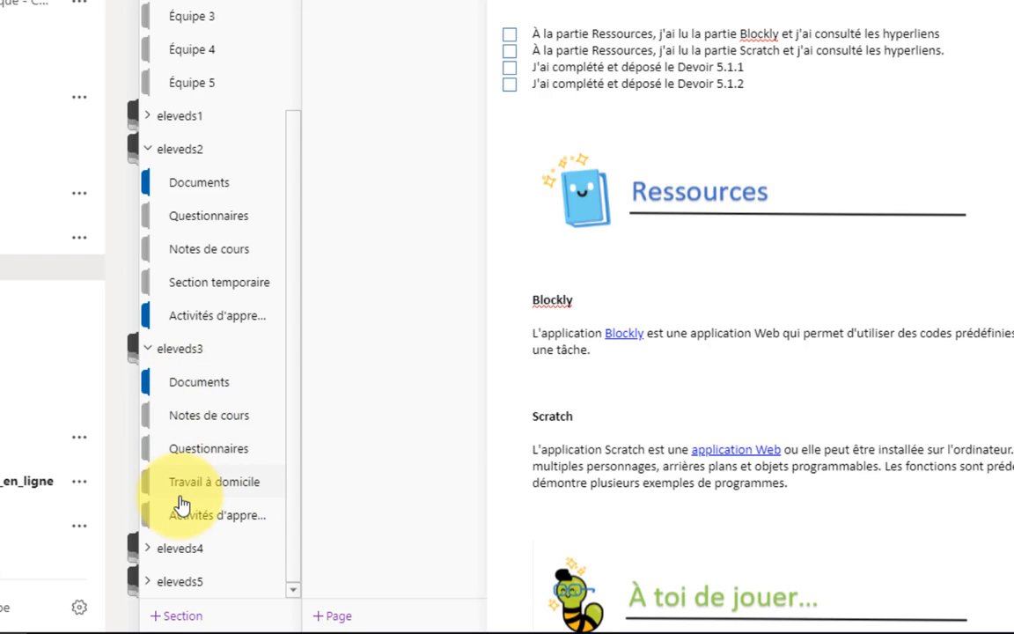
pyautogui.scroll(4, 163, 449)
pyautogui.scroll(-1, 166, 453)
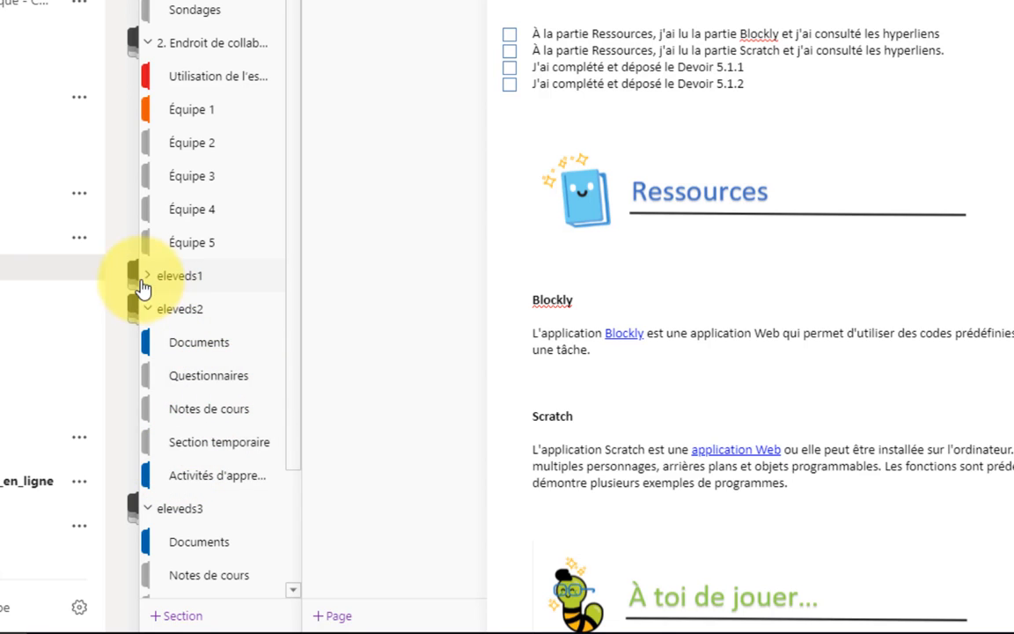
pyautogui.click(199, 342)
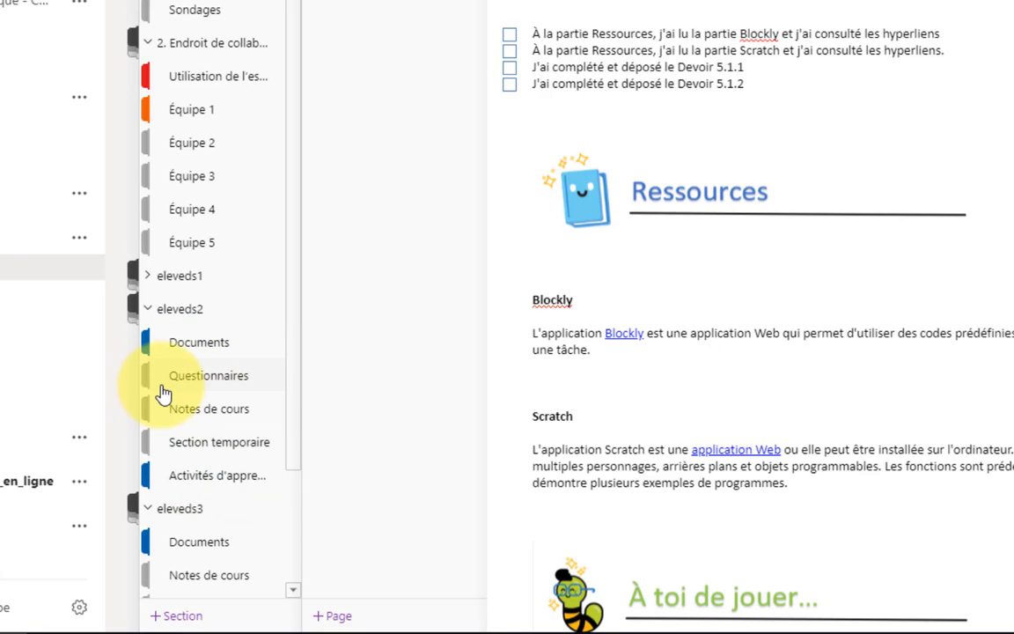
pyautogui.click(149, 278)
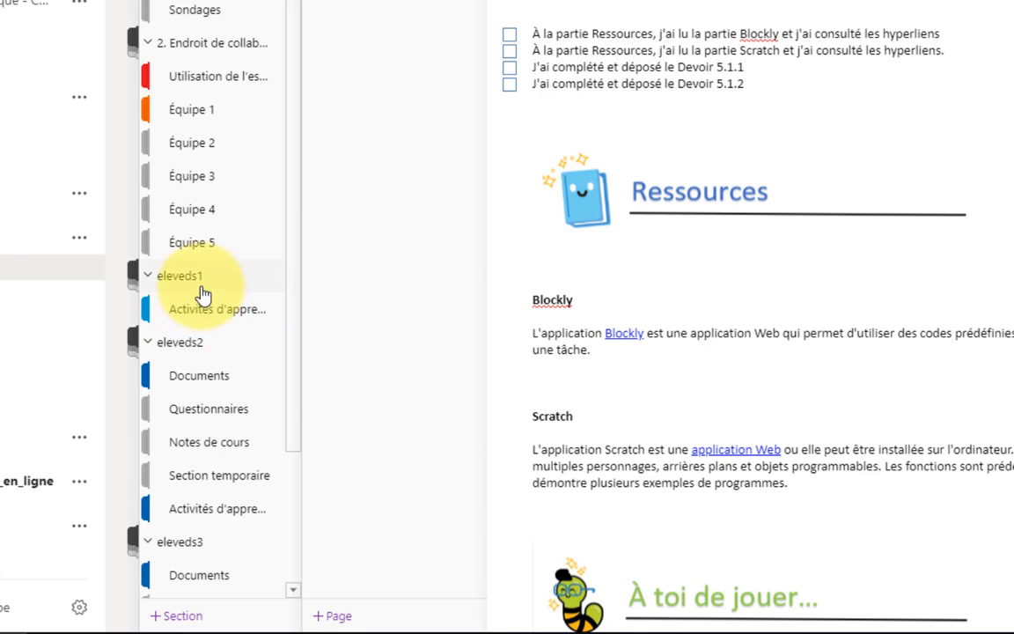
# Permanently delete the Documents section from the eleveds2 group.
pyautogui.scroll(-1, 195, 307)
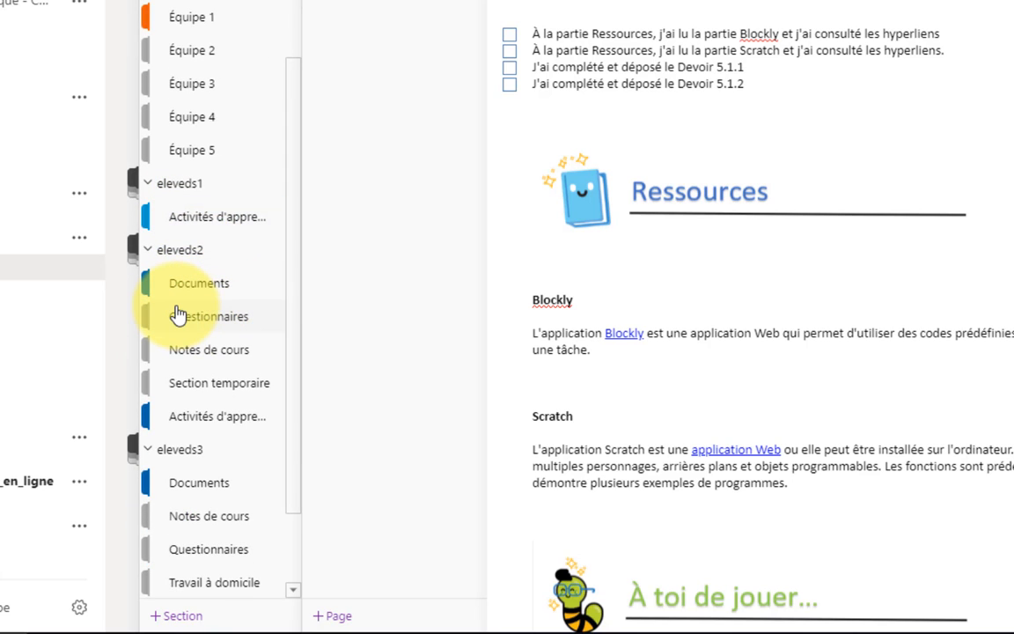
pyautogui.click(200, 285)
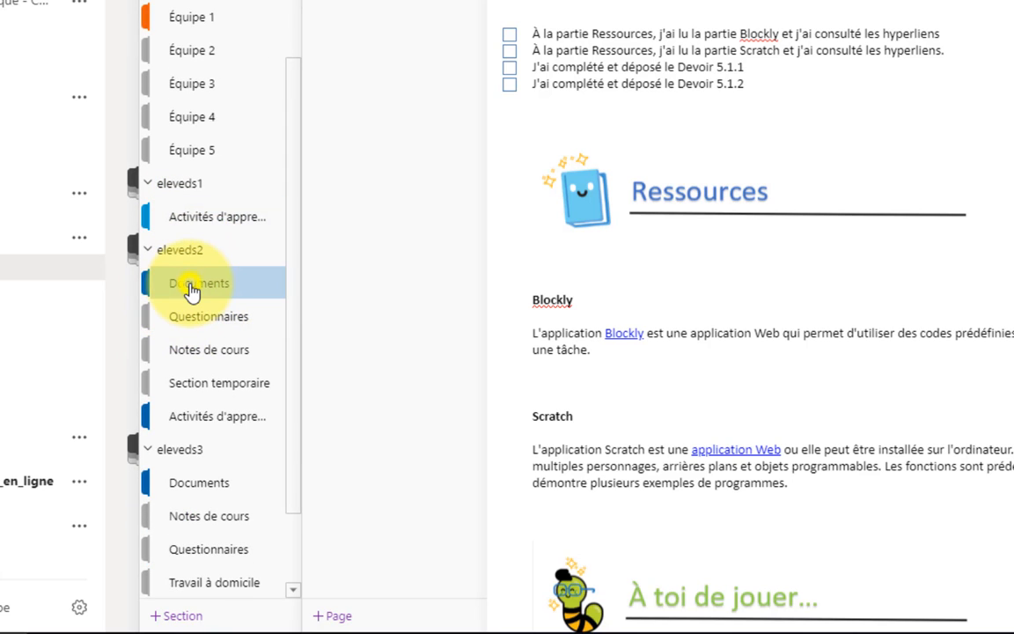
pyautogui.rightClick(191, 291)
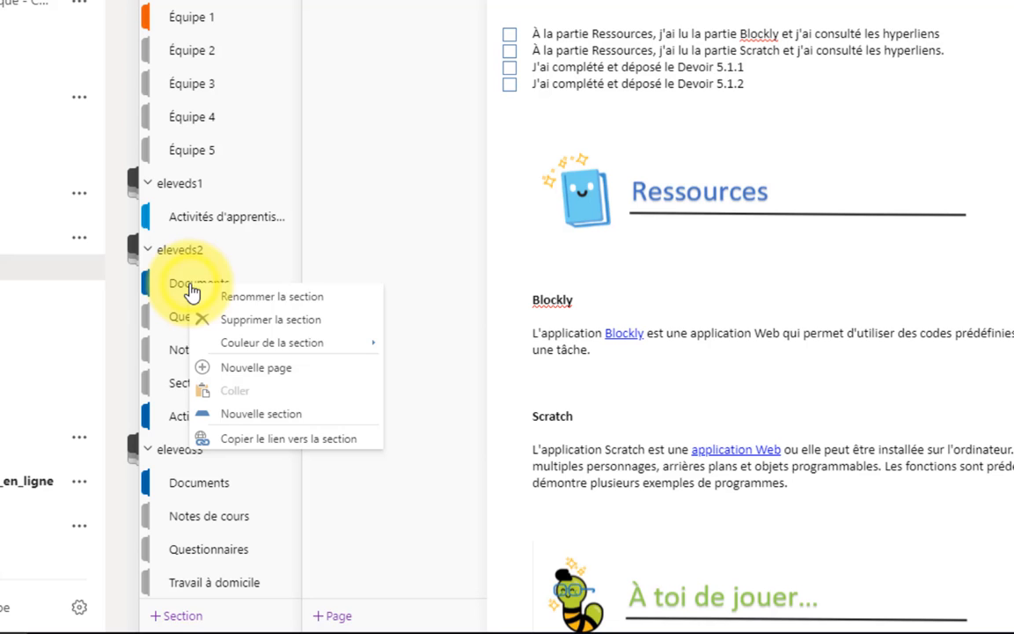
pyautogui.click(251, 322)
pyautogui.click(711, 284)
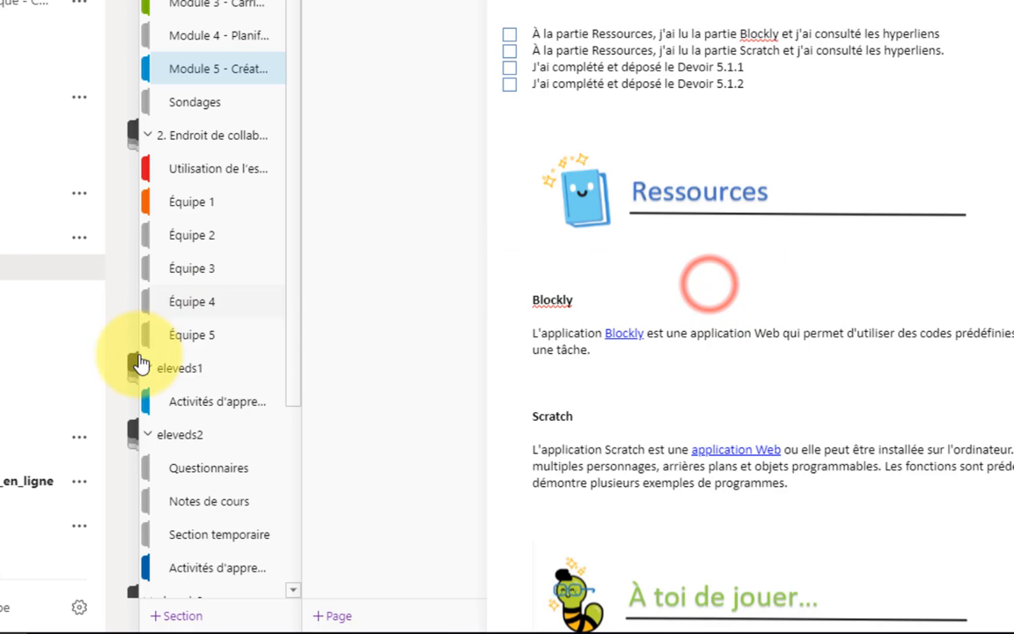
# Permanently delete the Questionnaires section from the eleveds2 group.
pyautogui.scroll(-3, 265, 356)
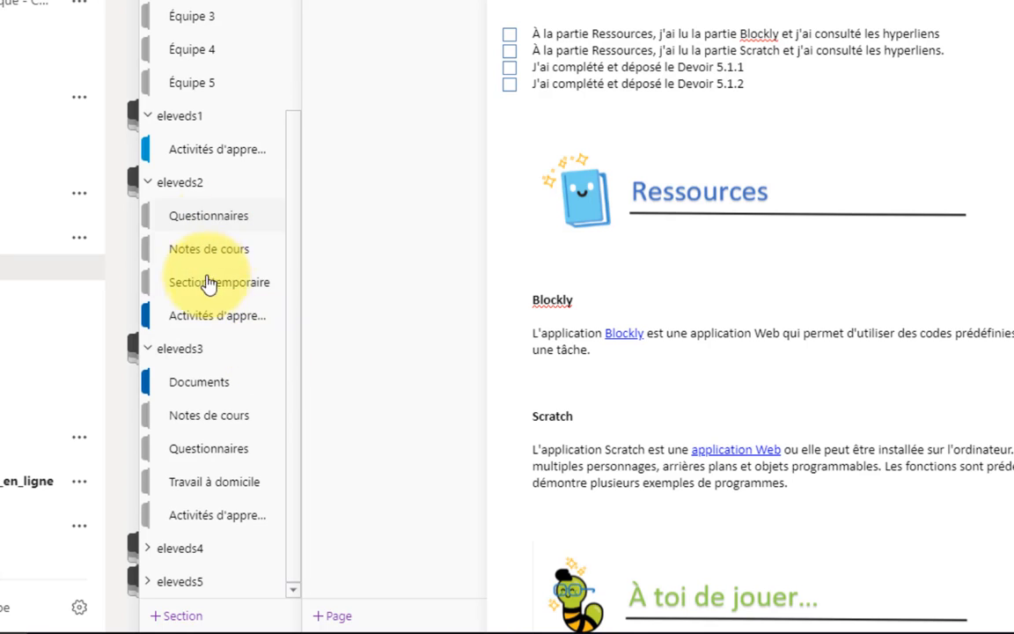
pyautogui.rightClick(185, 222)
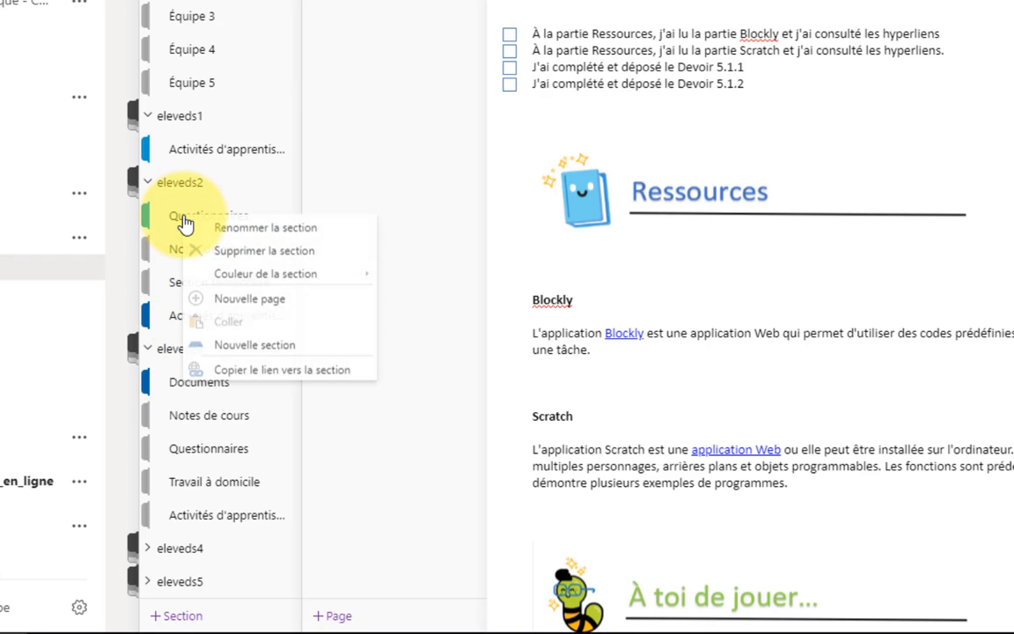
pyautogui.click(239, 251)
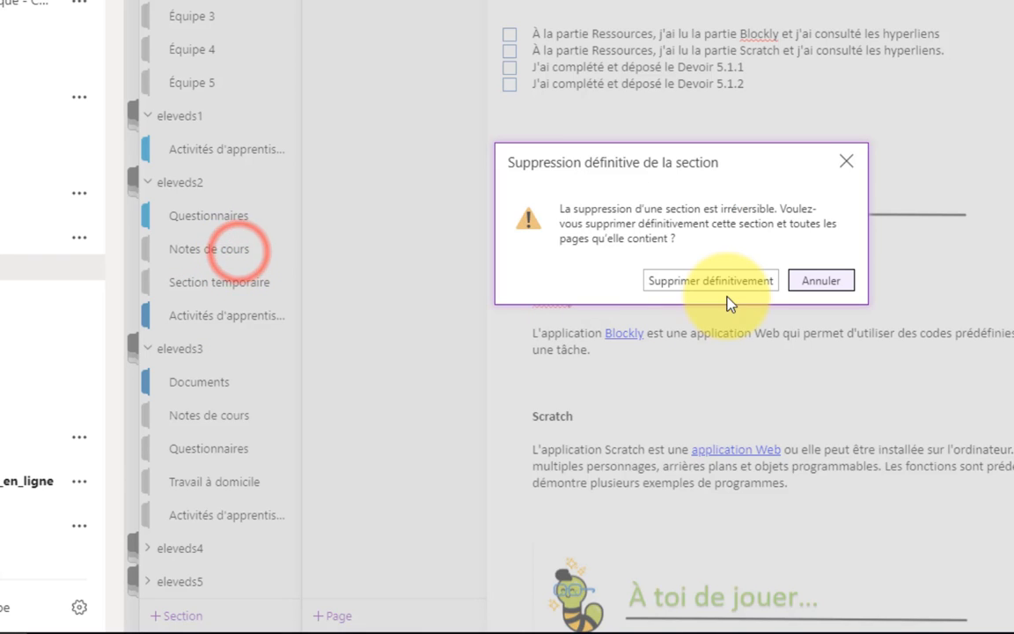
pyautogui.click(709, 280)
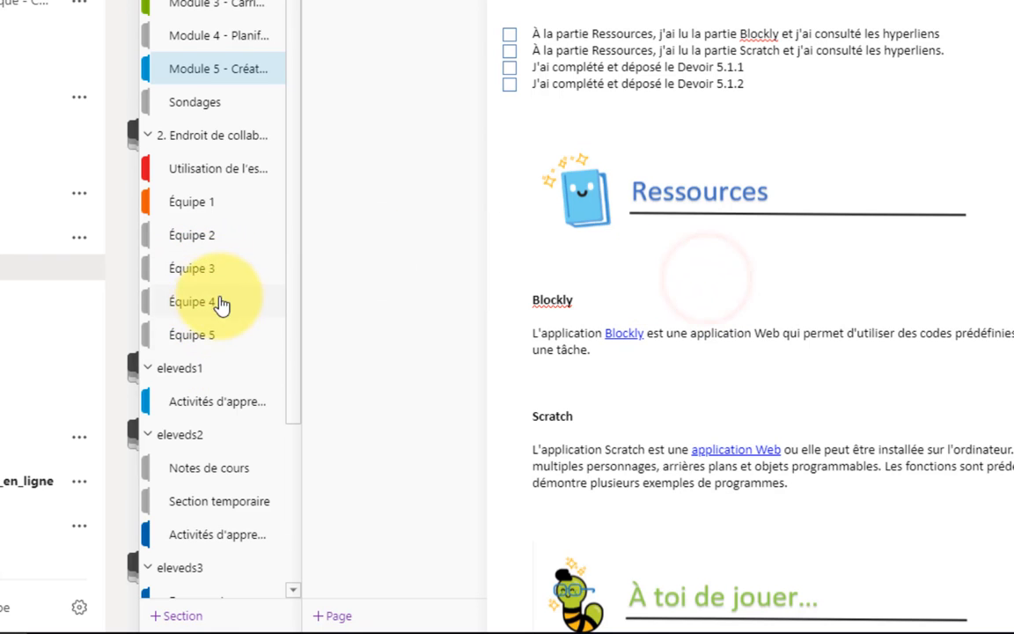
# Permanently delete the Notes de cours section from the eleveds2 group.
pyautogui.scroll(-3, 219, 303)
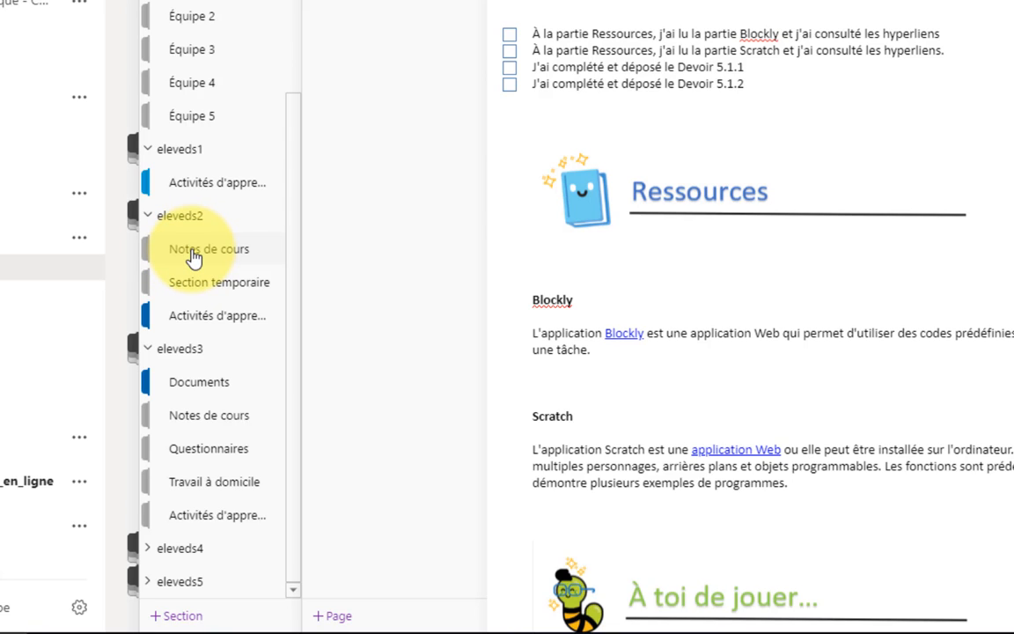
pyautogui.rightClick(193, 256)
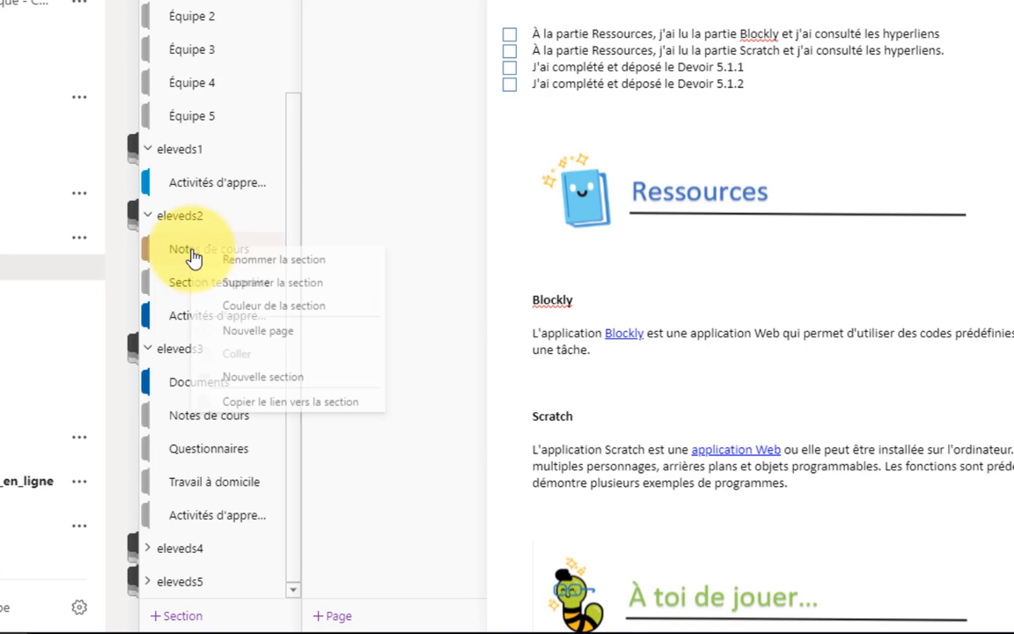
pyautogui.click(244, 290)
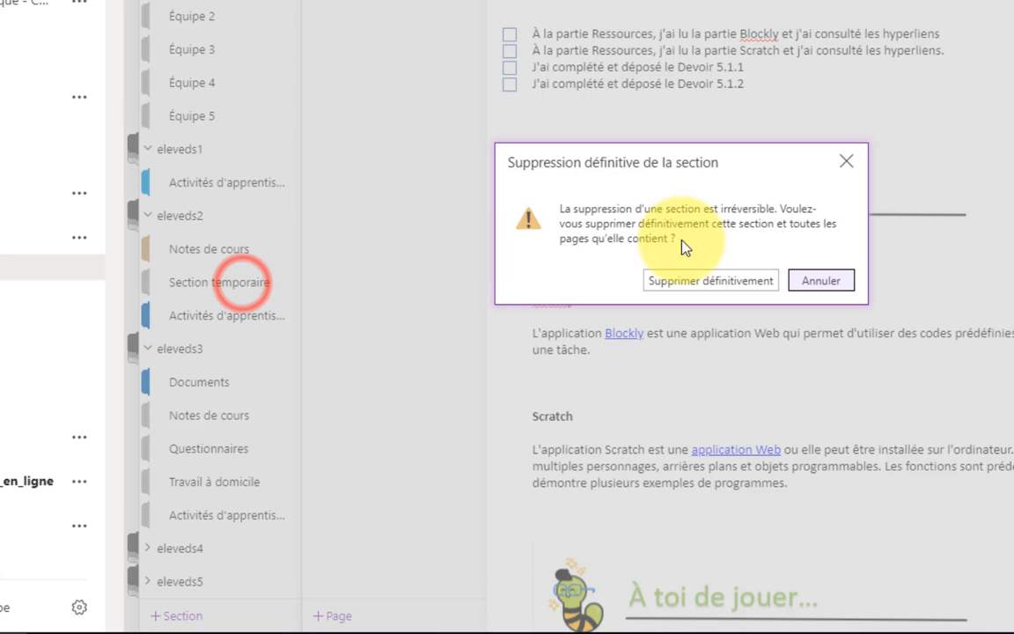
pyautogui.click(663, 279)
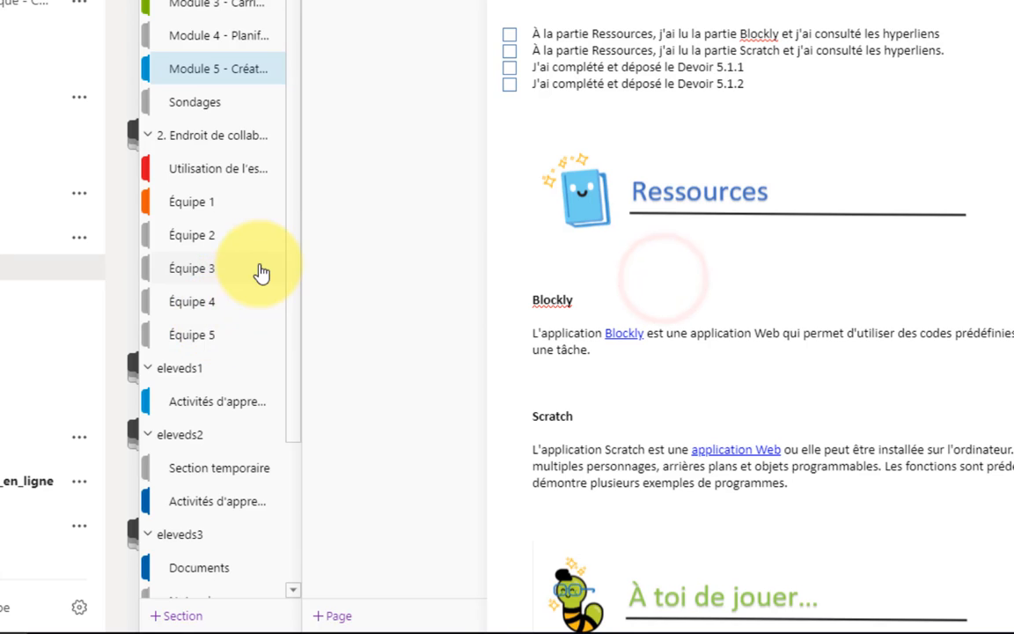
# Collapse the notebook navigation and review page 5.1 from its checklist down to the Devoir 5.1.1 and 5.1.2 activities.
pyautogui.scroll(-3, 261, 273)
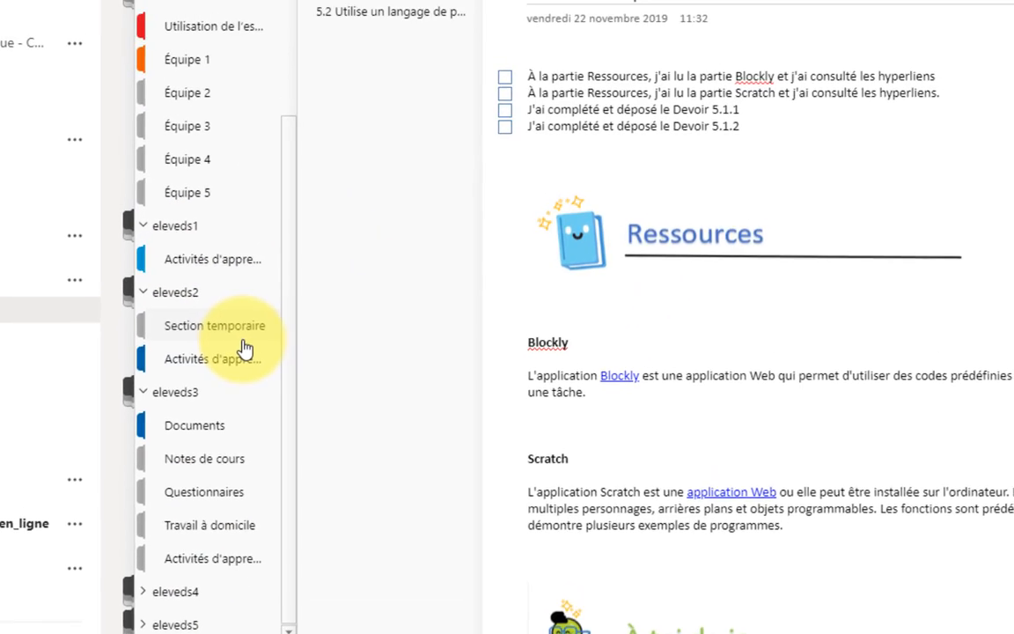
pyautogui.scroll(2, 203, 317)
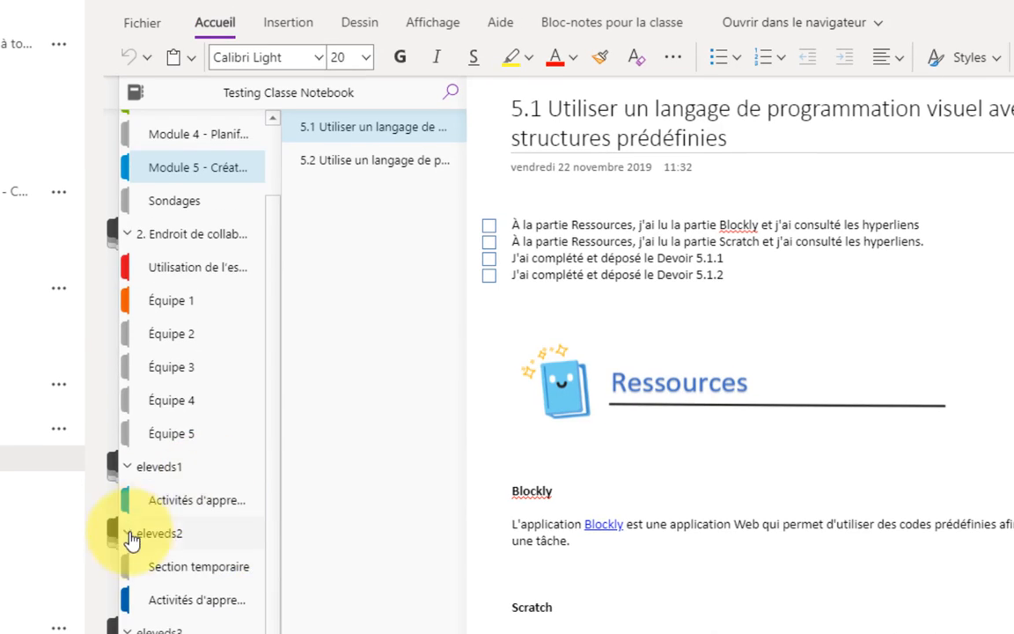
pyautogui.scroll(2, 132, 502)
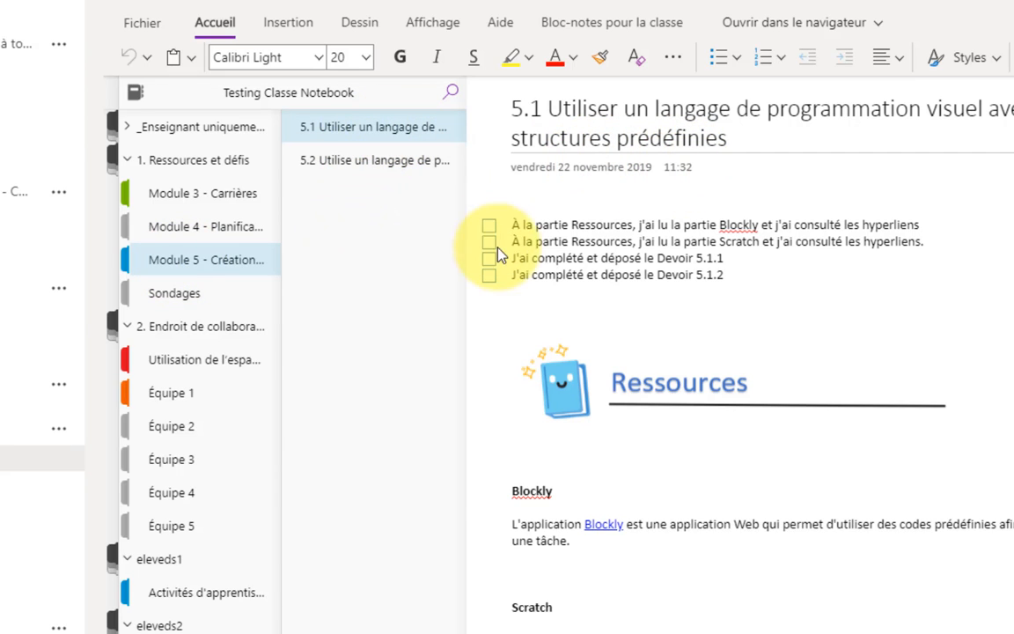
pyautogui.click(620, 186)
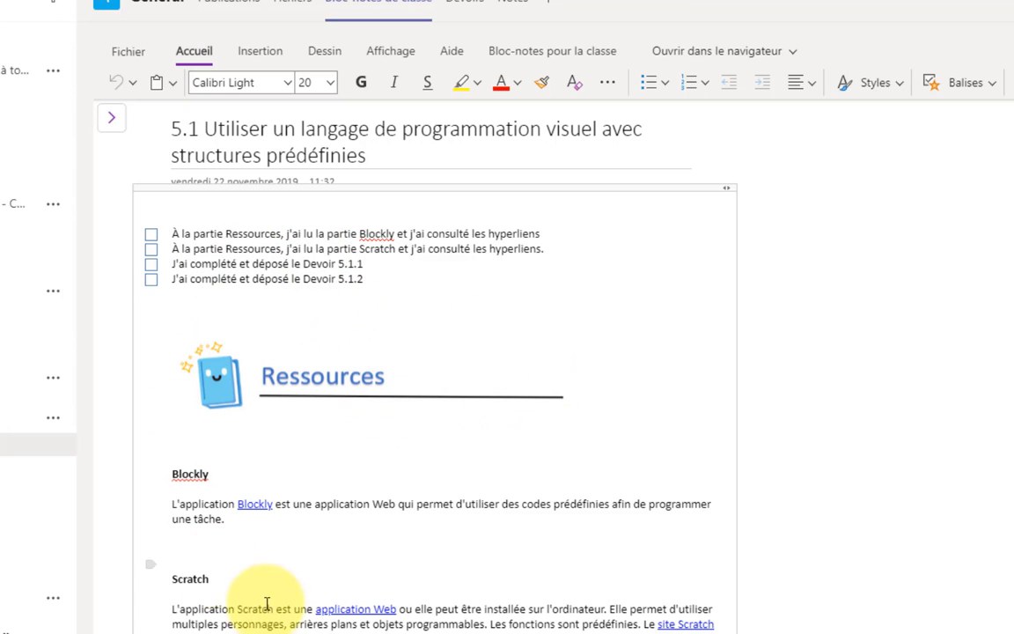
pyautogui.scroll(-2, 357, 455)
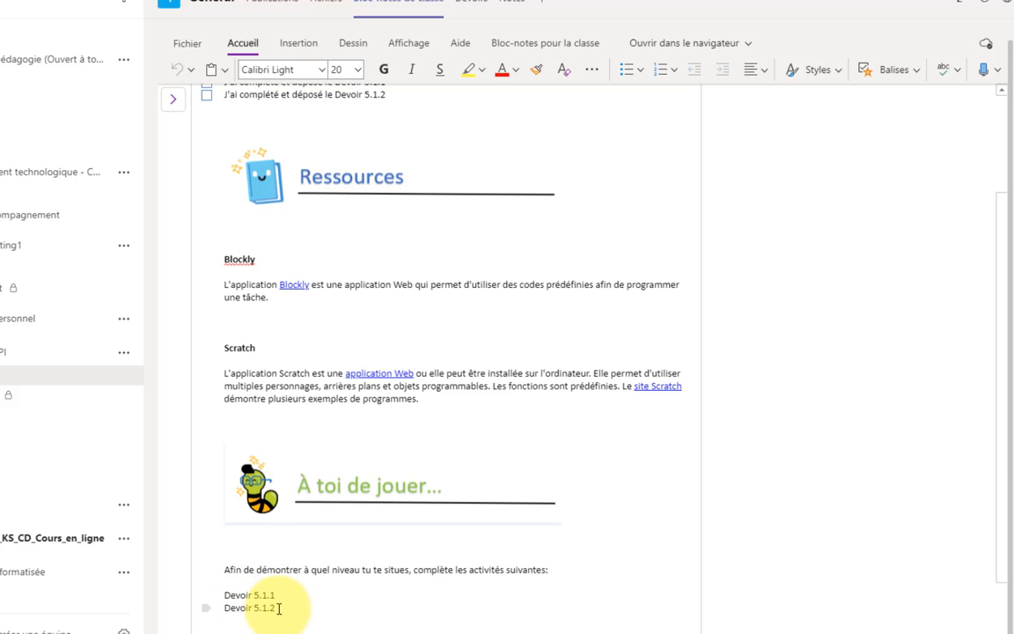
pyautogui.scroll(3, 260, 599)
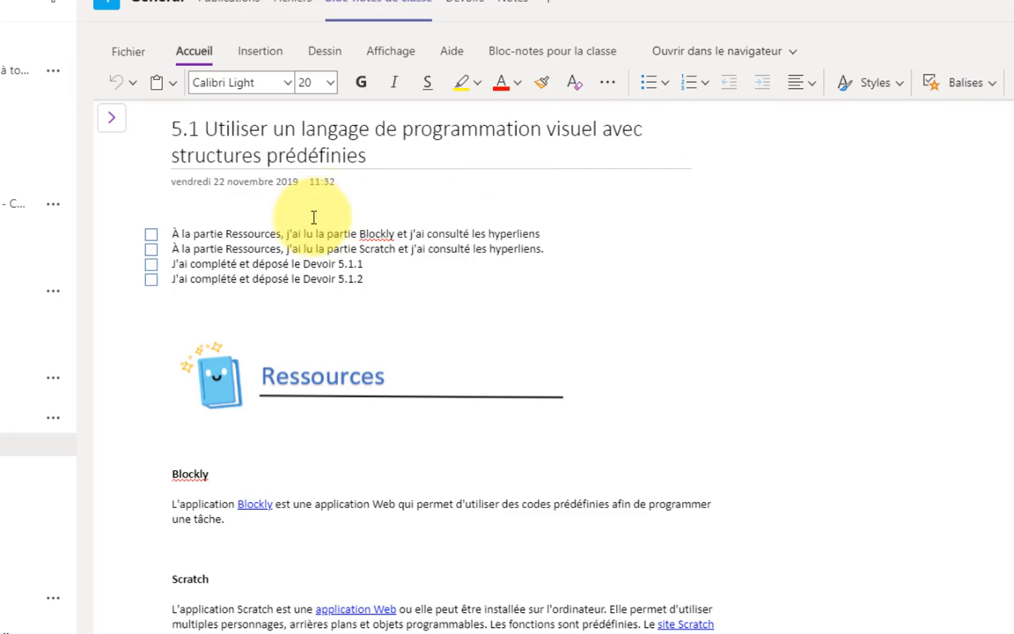
# Place the cursor in the first checklist line of page 5.1 and view the tags available for it.
pyautogui.click(223, 232)
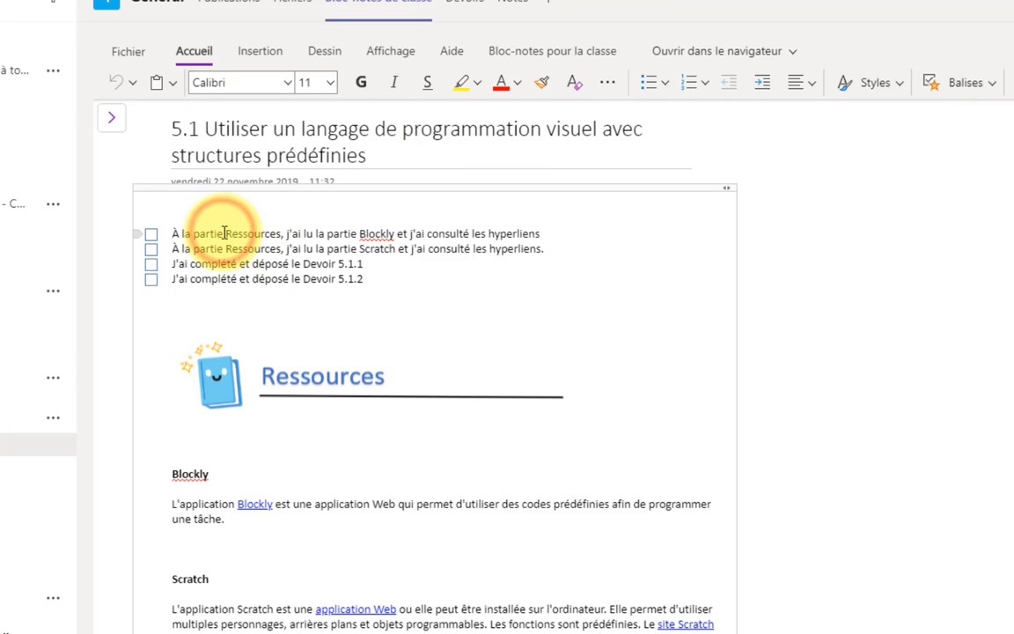
pyautogui.click(991, 84)
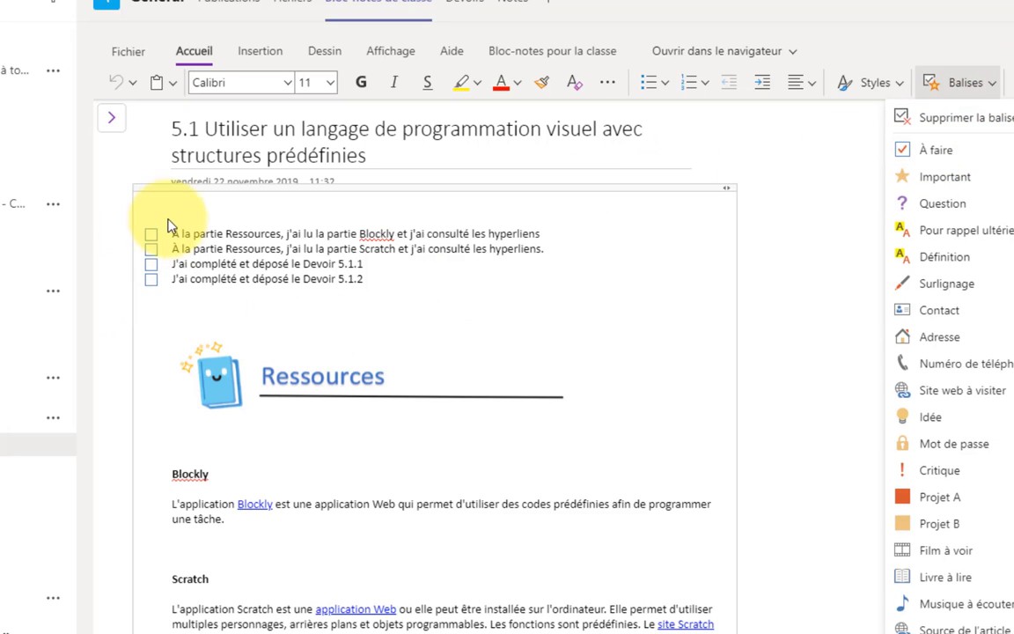
pyautogui.click(573, 250)
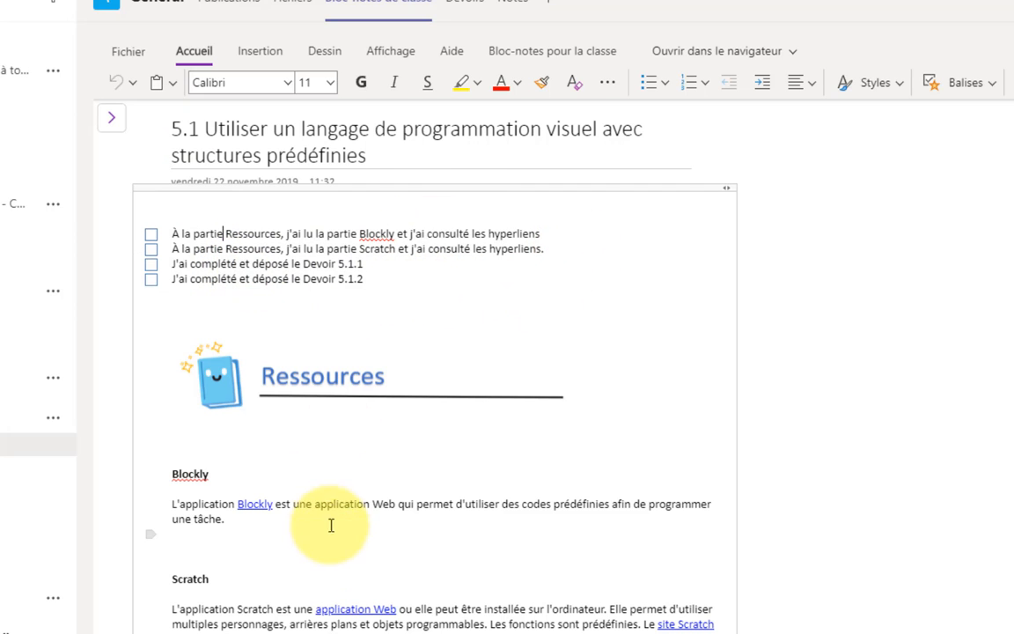
pyautogui.scroll(-3, 351, 423)
pyautogui.scroll(3, 352, 428)
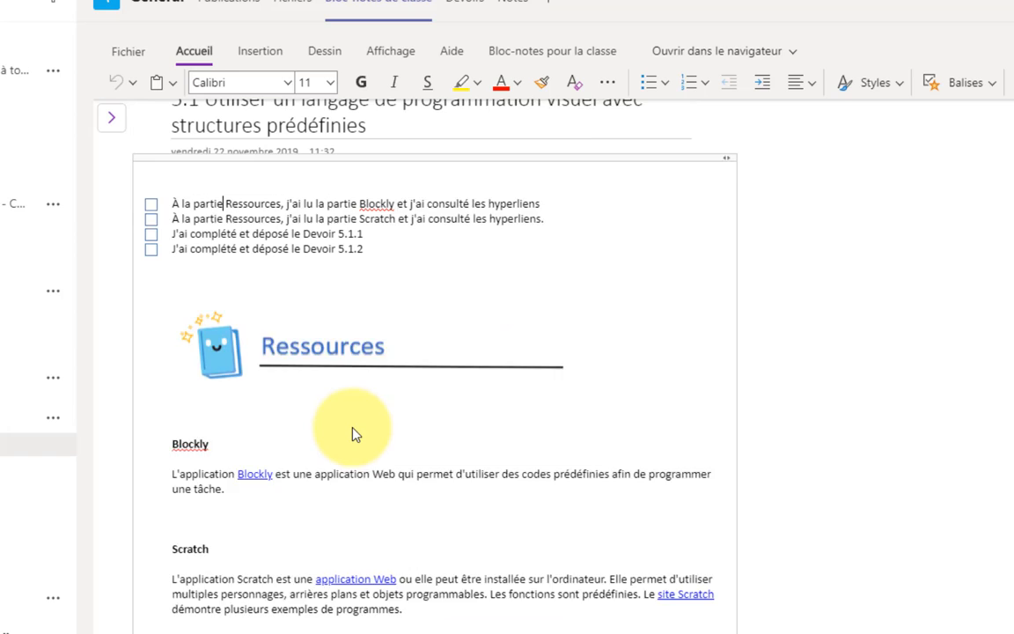
# Open page 5.2 of Module 5 and add item D, "Lire le document suivant", to its Ressources list.
pyautogui.click(111, 124)
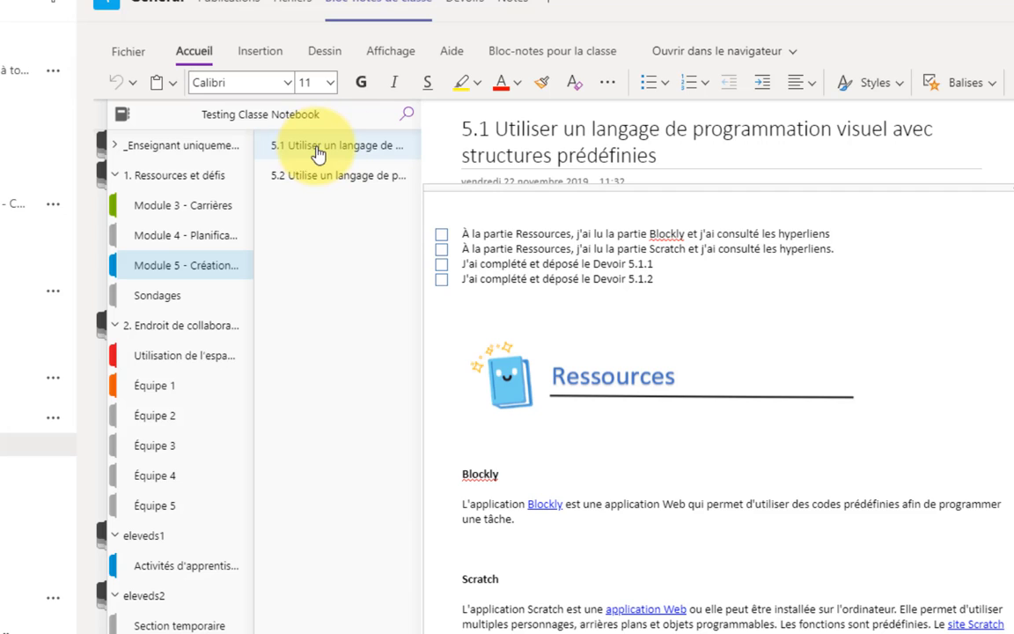
pyautogui.click(294, 181)
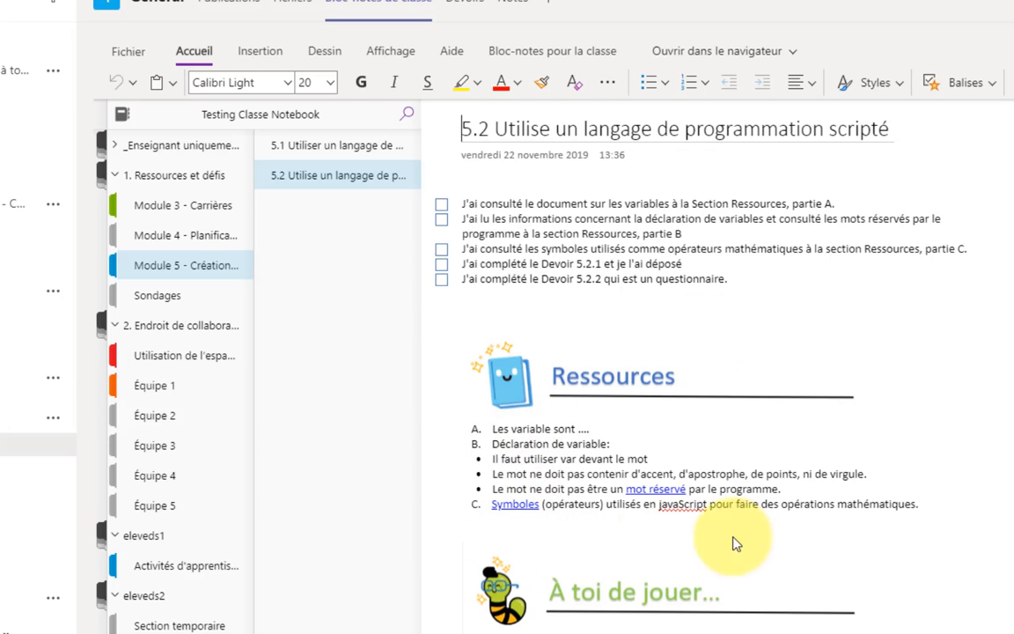
pyautogui.click(931, 504)
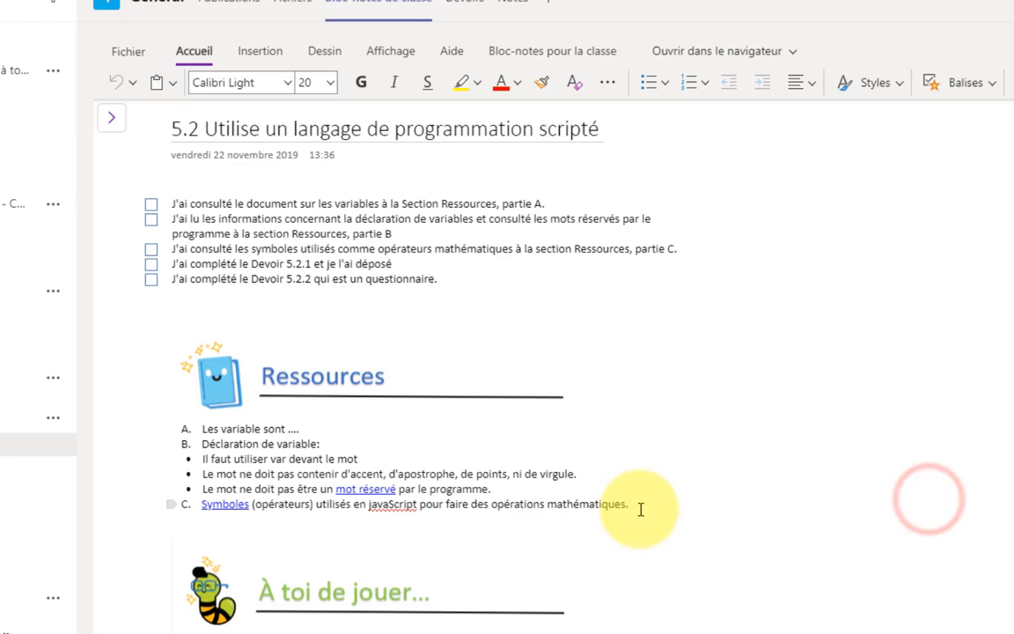
pyautogui.click(655, 505)
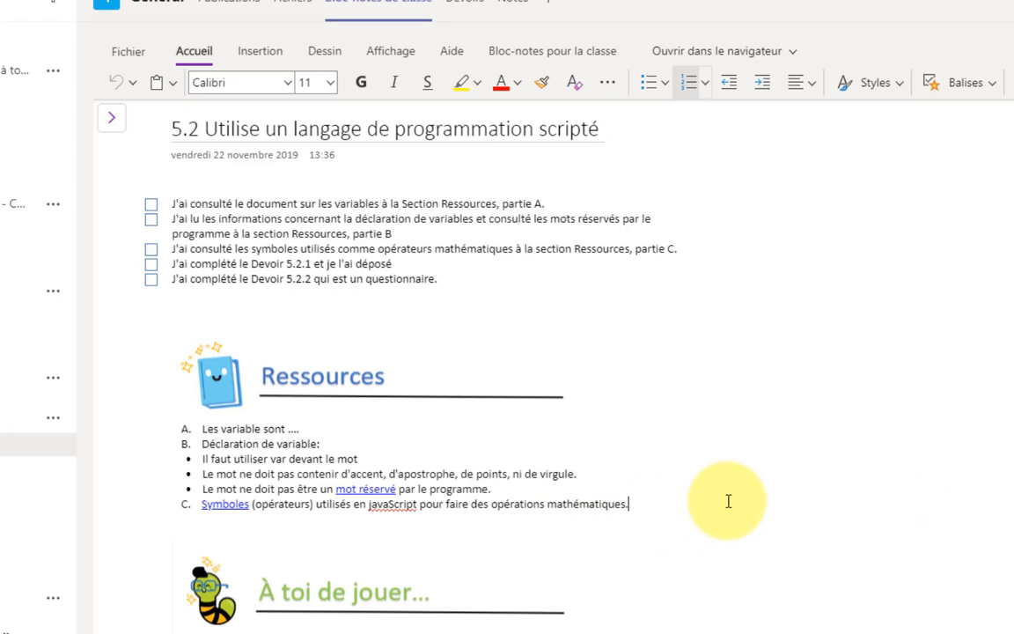
pyautogui.press('Return')
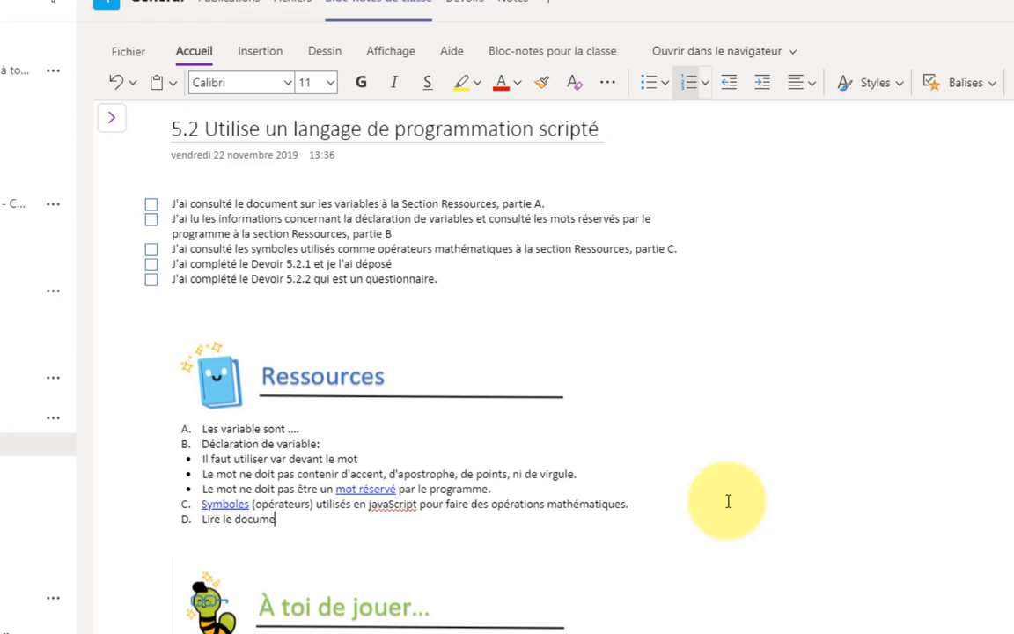
pyautogui.write('Lire le document suivant')
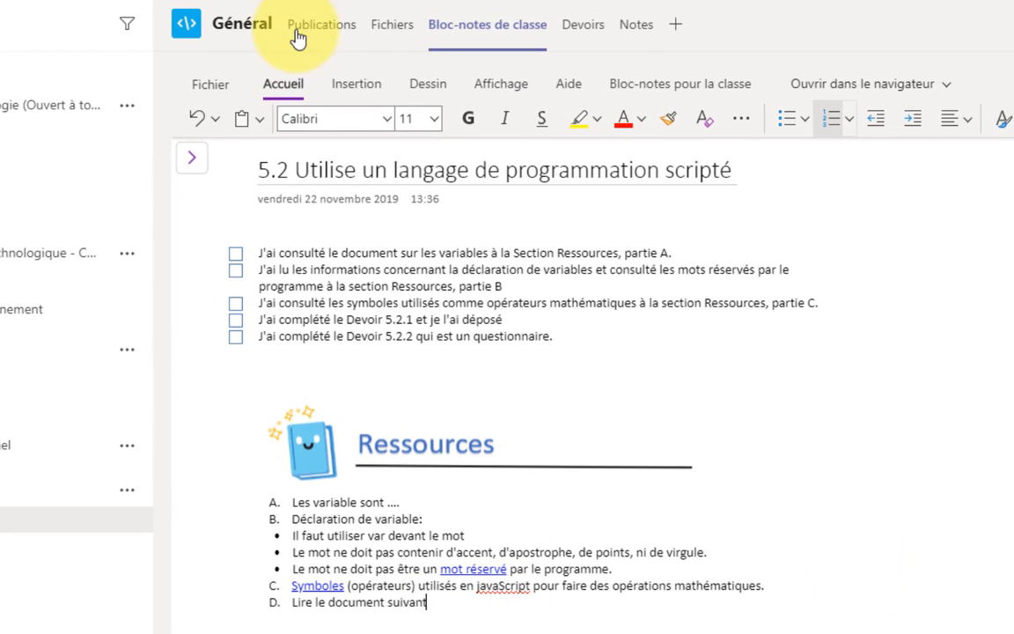
# Copy the Microsoft Teams link of Lecteur immersif.docx from the channel's Documents pour eleves folder.
pyautogui.click(392, 28)
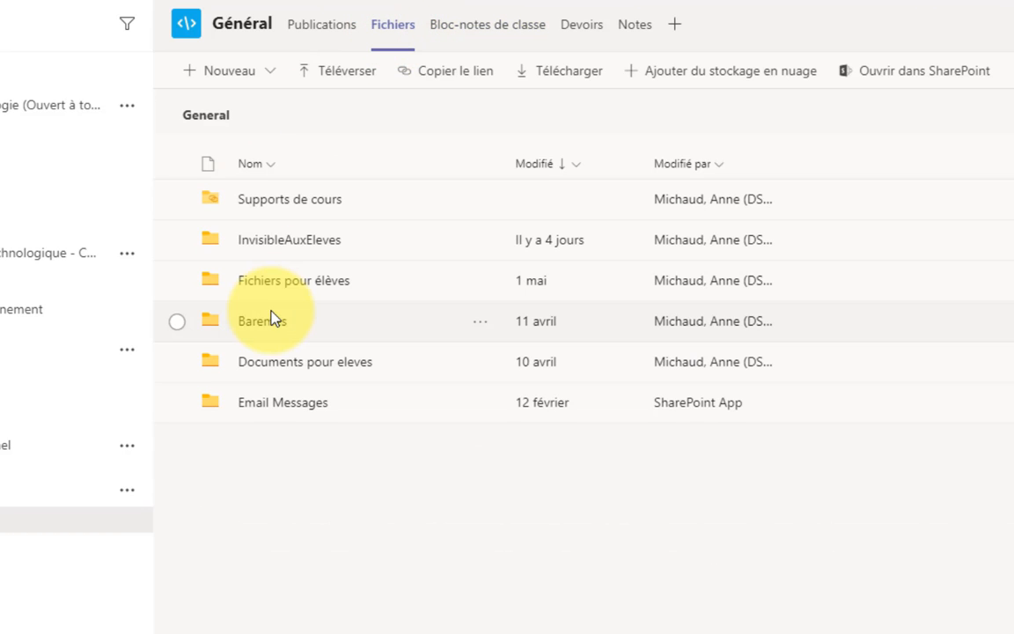
pyautogui.click(270, 374)
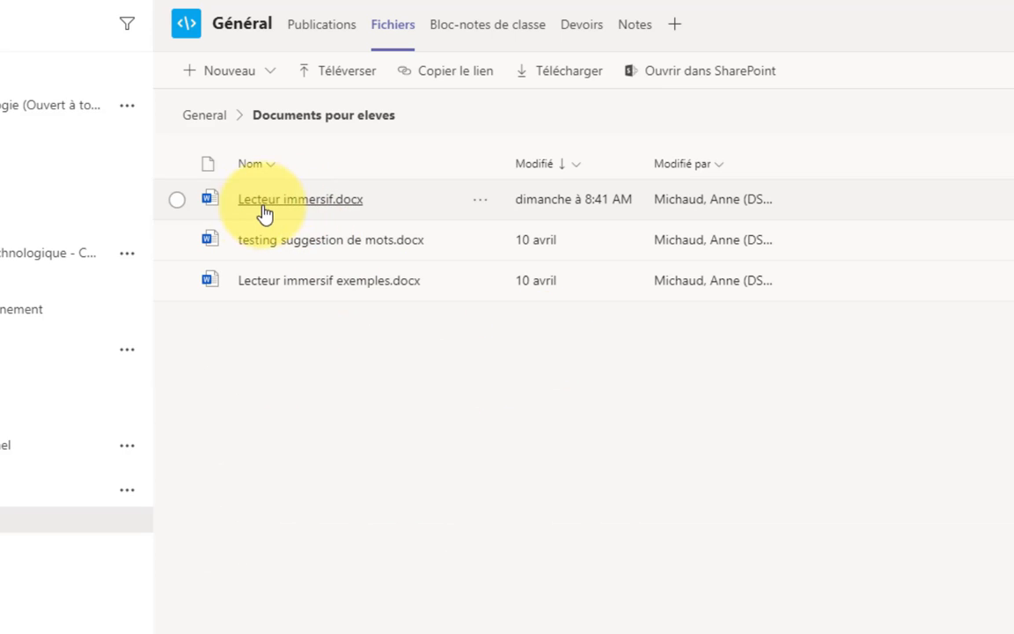
pyautogui.click(481, 204)
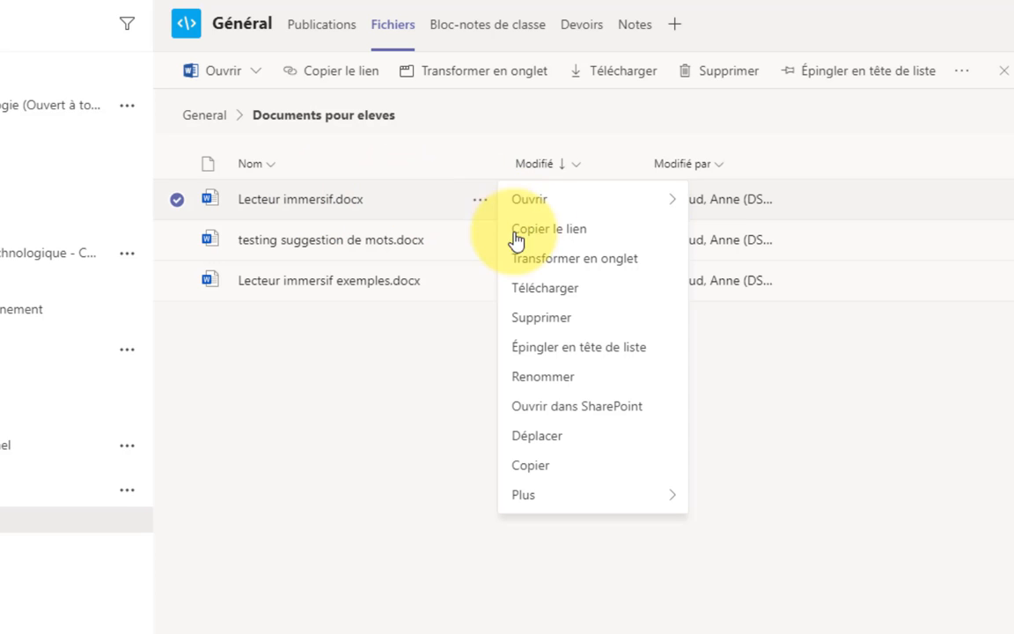
pyautogui.click(580, 234)
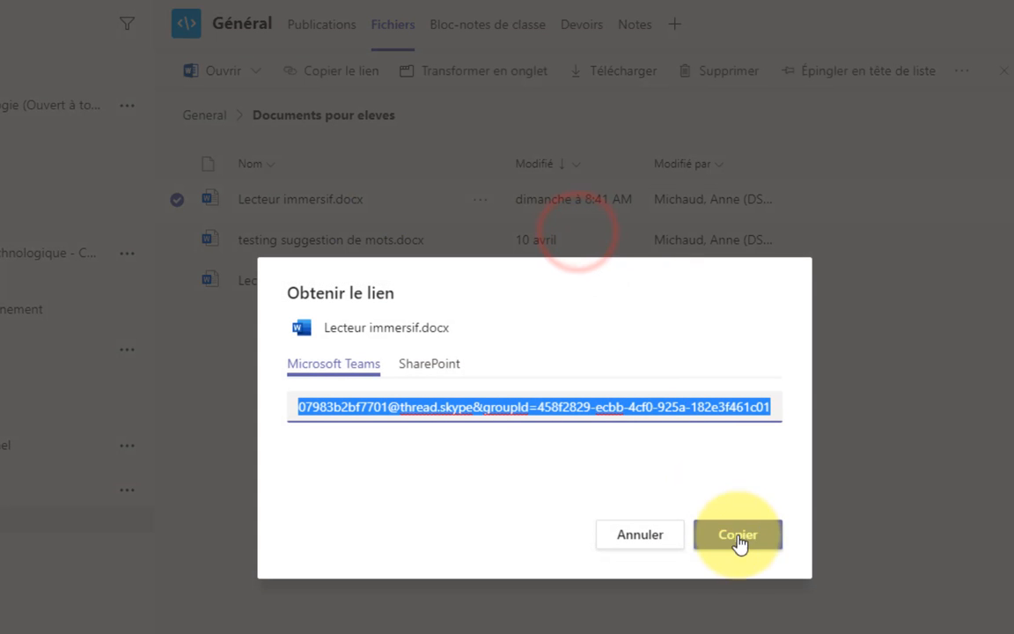
pyautogui.click(735, 539)
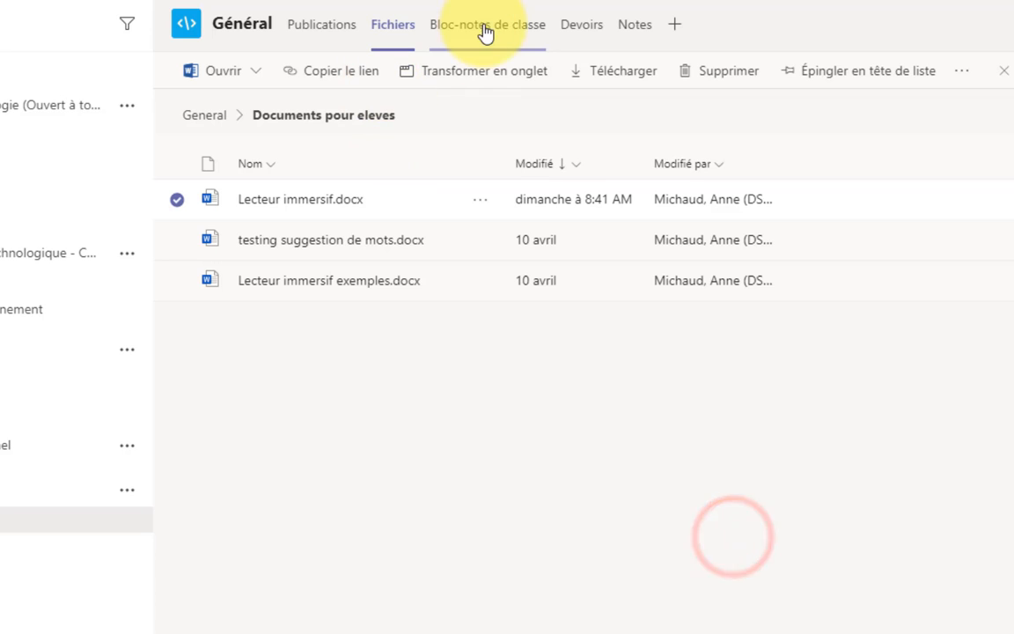
# Return to the class notebook and reopen page 5.2 in the Module 5 section of 1. Ressources et défis.
pyautogui.click(490, 34)
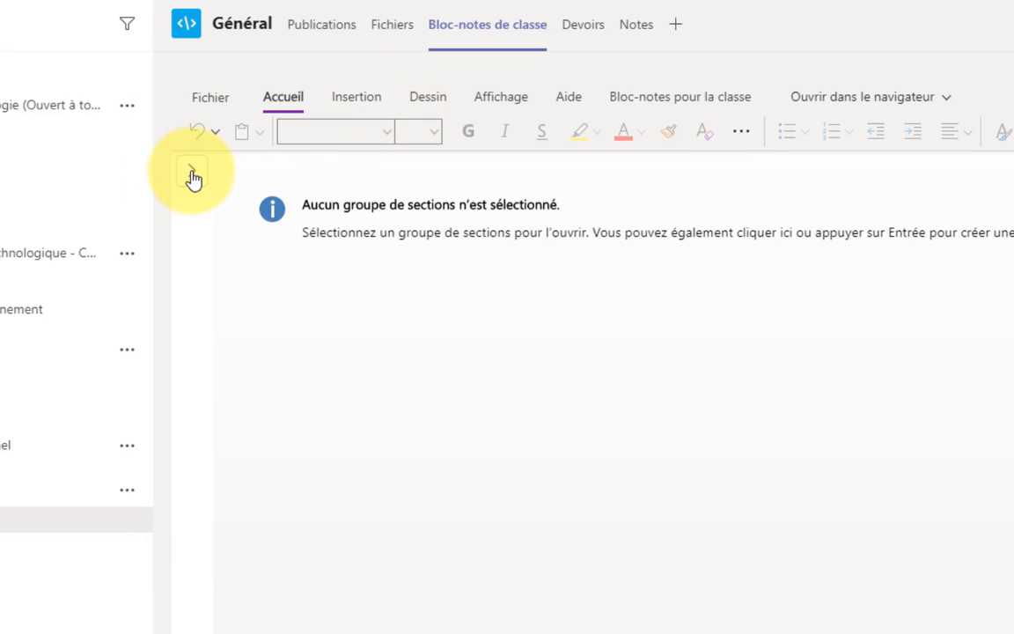
pyautogui.click(192, 174)
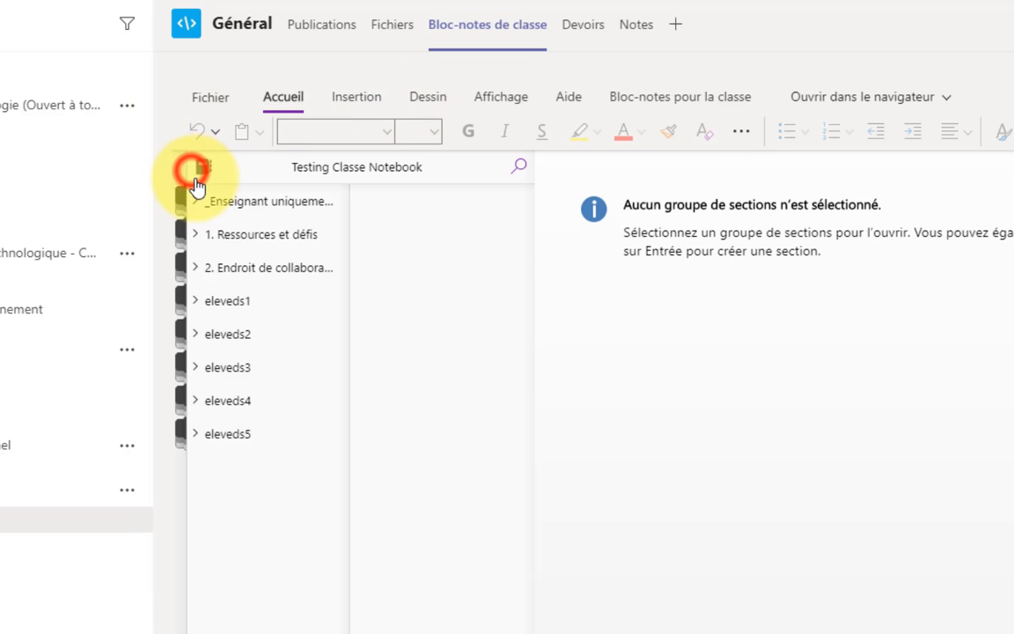
pyautogui.click(197, 236)
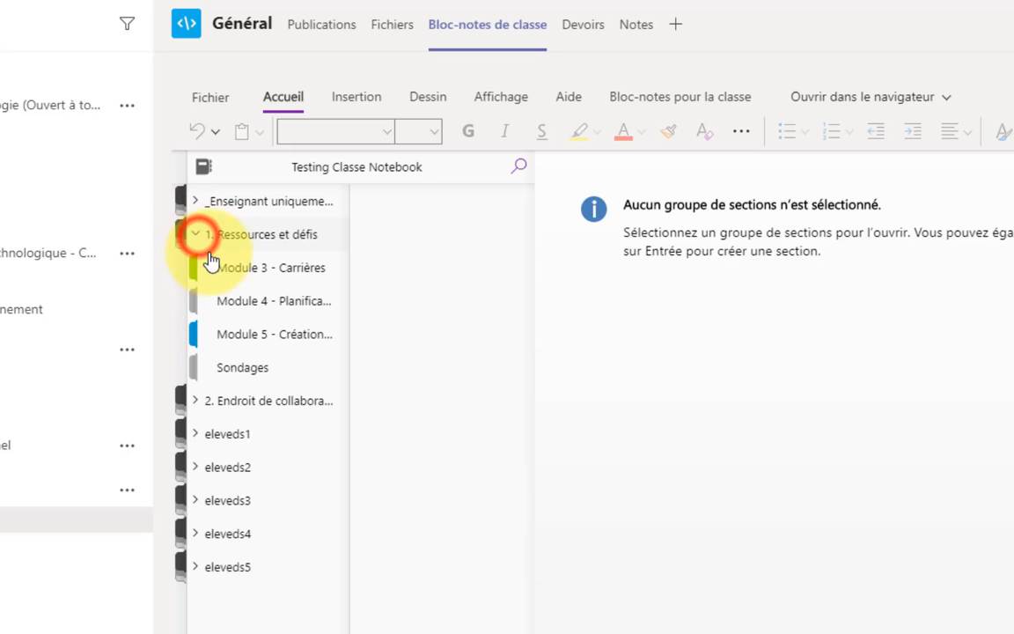
pyautogui.click(255, 334)
pyautogui.click(421, 238)
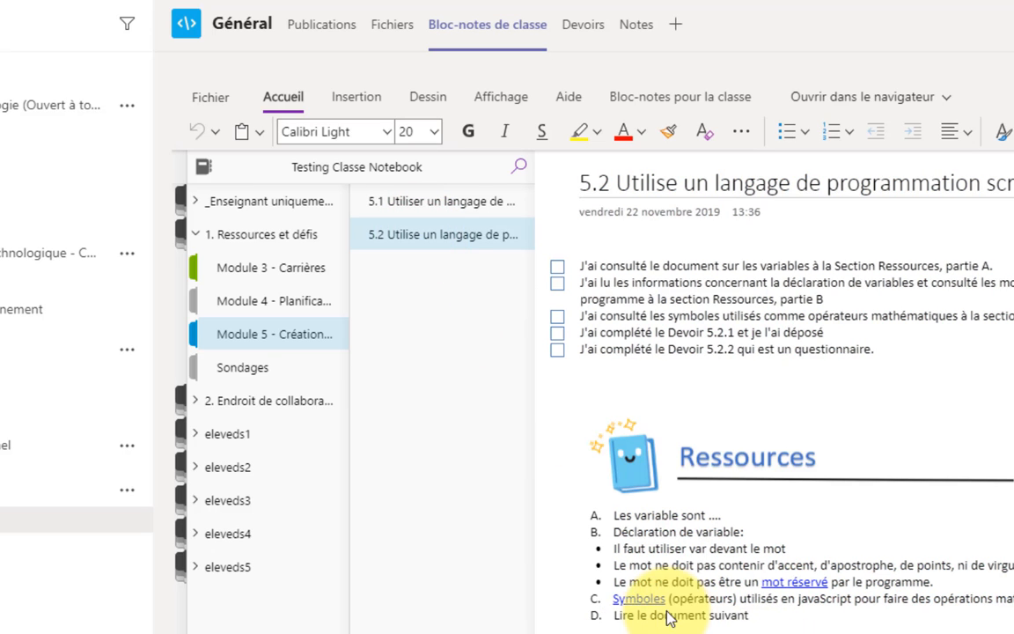
pyautogui.click(659, 617)
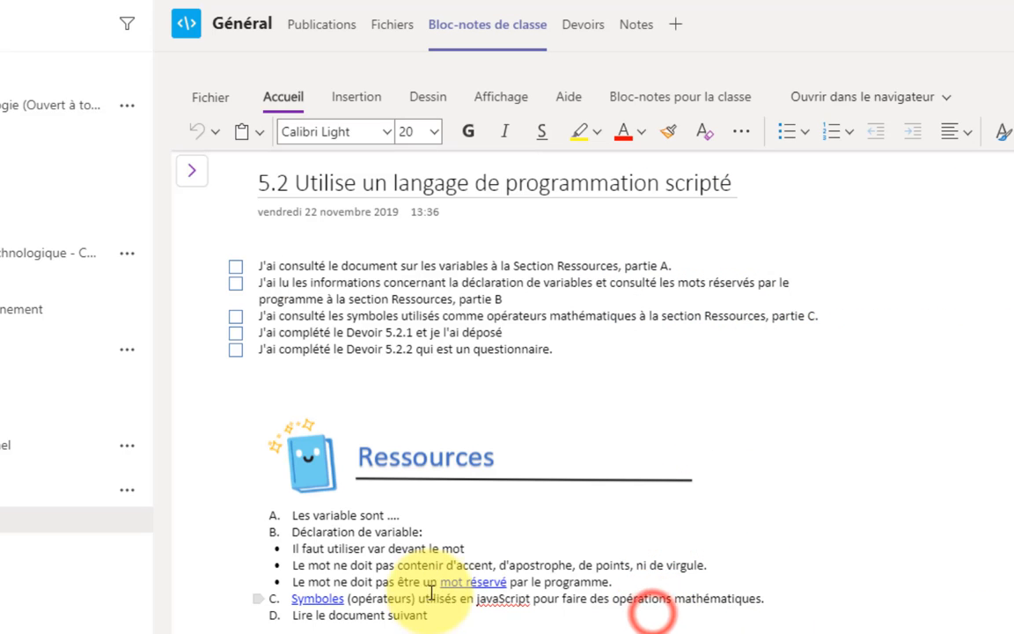
# Link the word "document" in item D of the Ressources list to the copied file address.
pyautogui.doubleClick(347, 616)
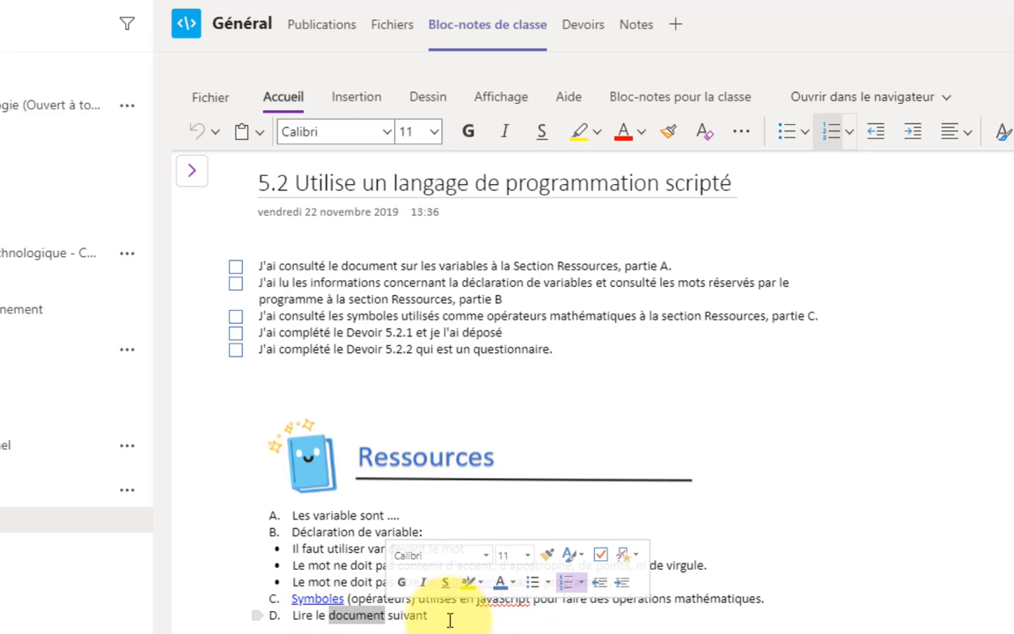
pyautogui.click(357, 98)
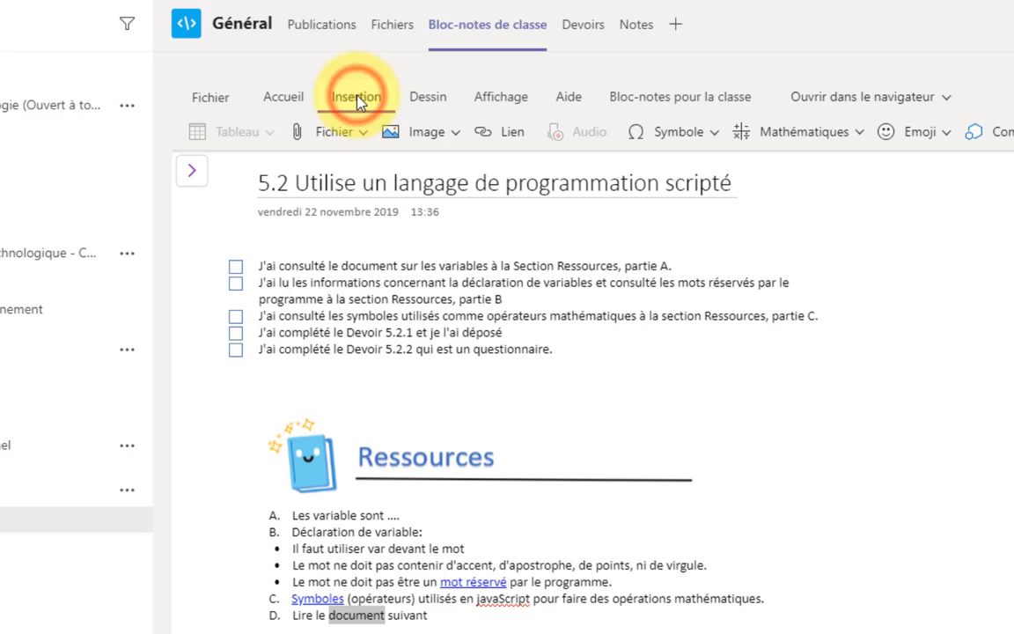
pyautogui.click(509, 133)
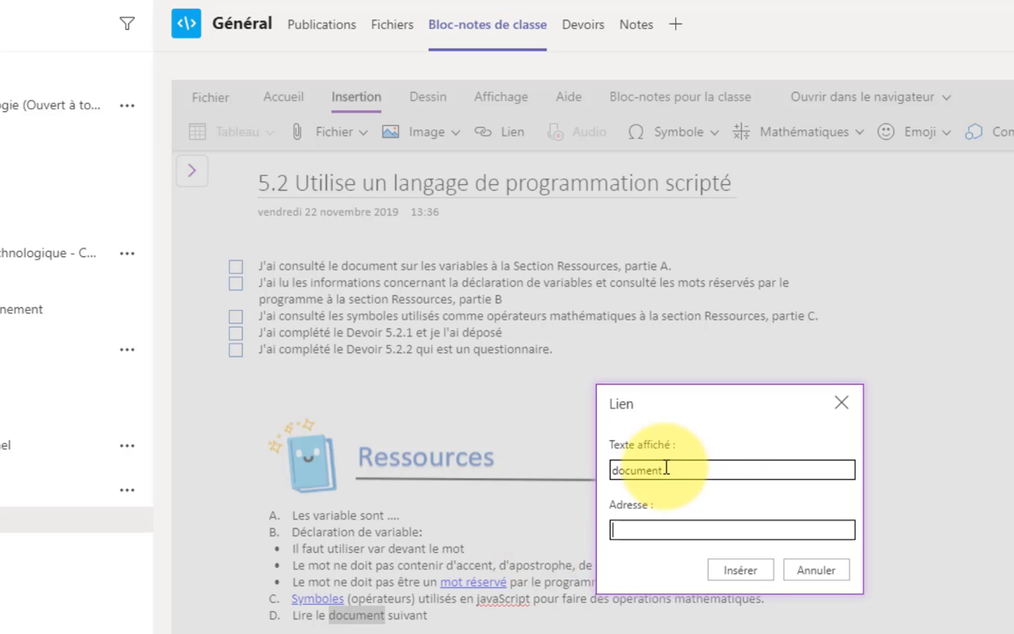
pyautogui.click(631, 530)
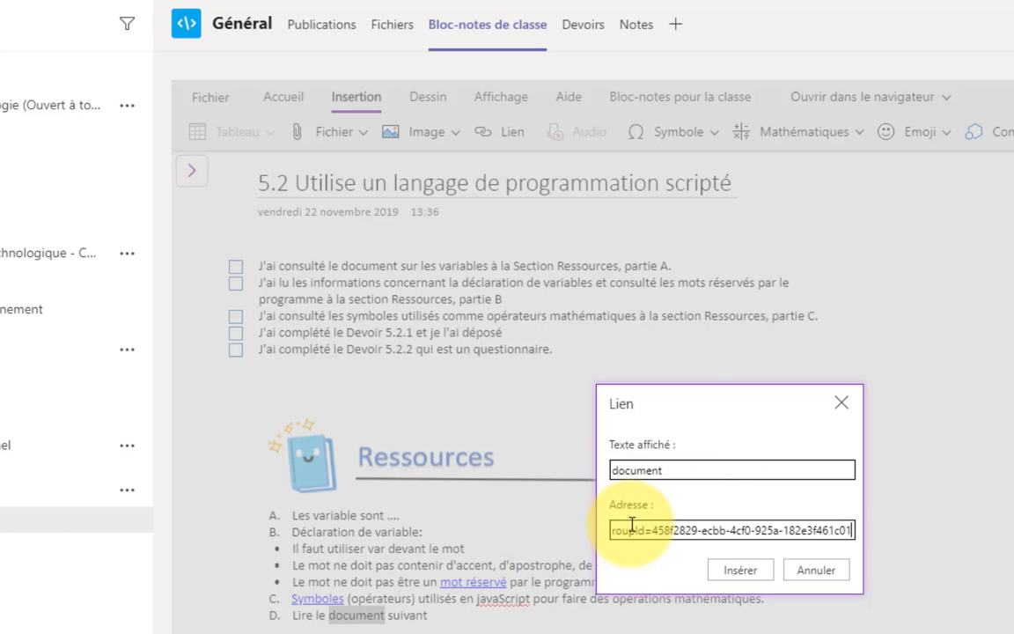
pyautogui.click(739, 571)
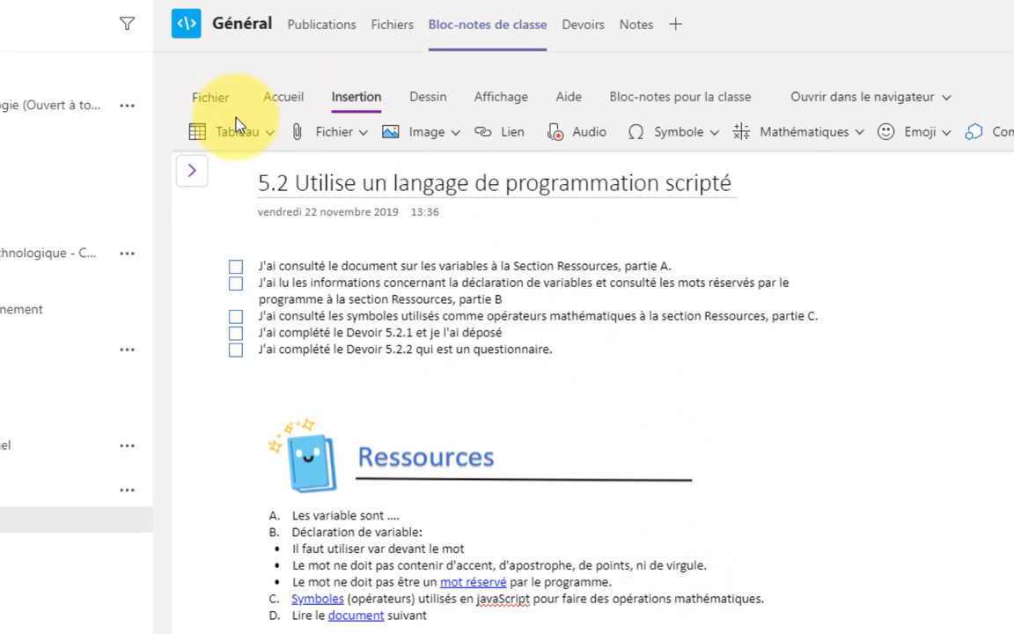
# Distribute page 5.2 to the Activités d'apprentissages section of all students.
pyautogui.click(194, 176)
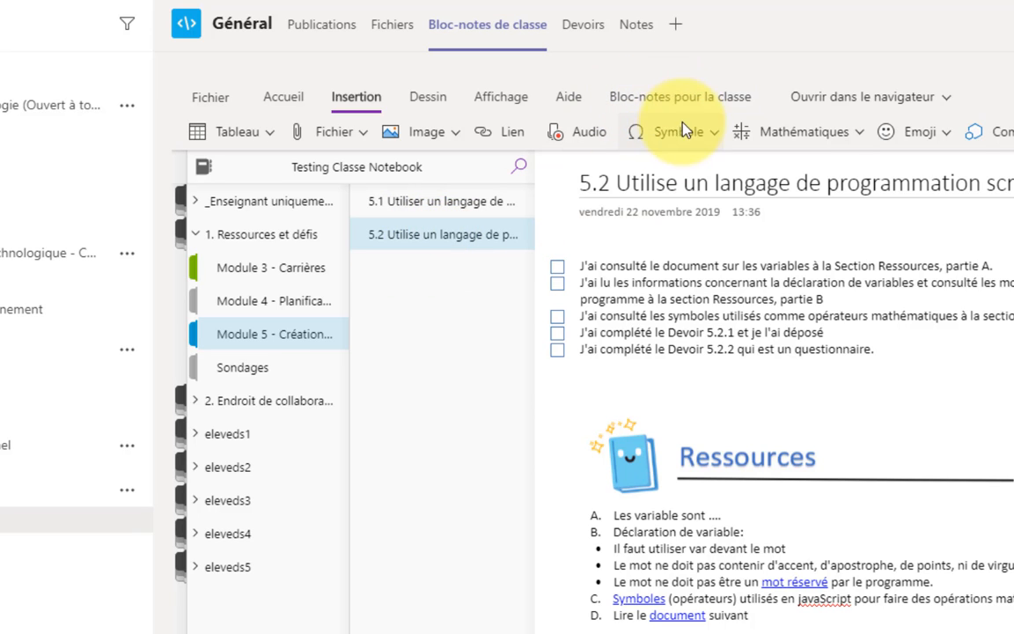
pyautogui.click(660, 100)
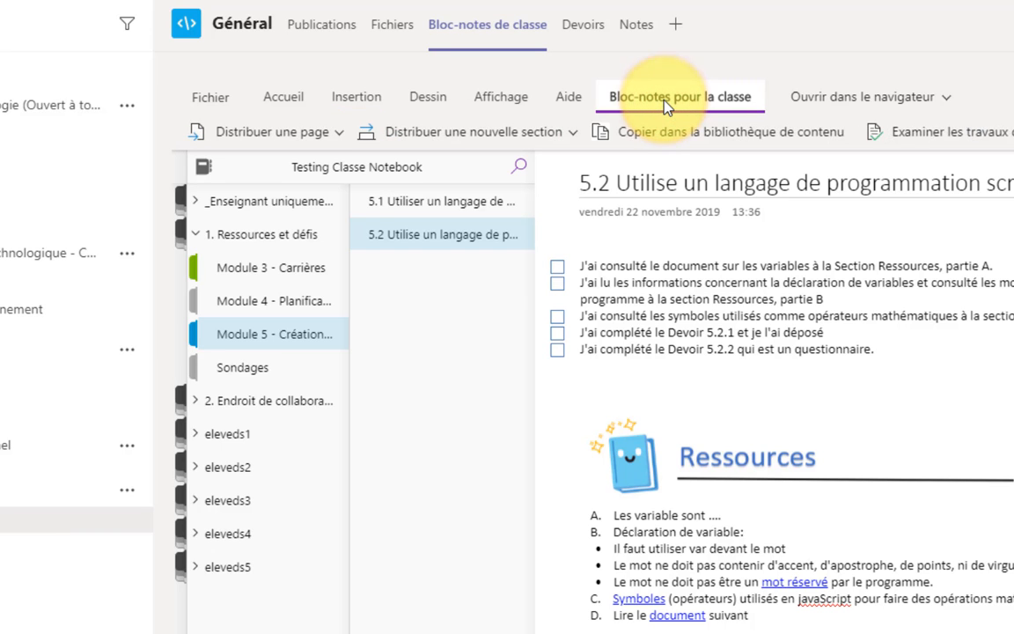
pyautogui.click(340, 136)
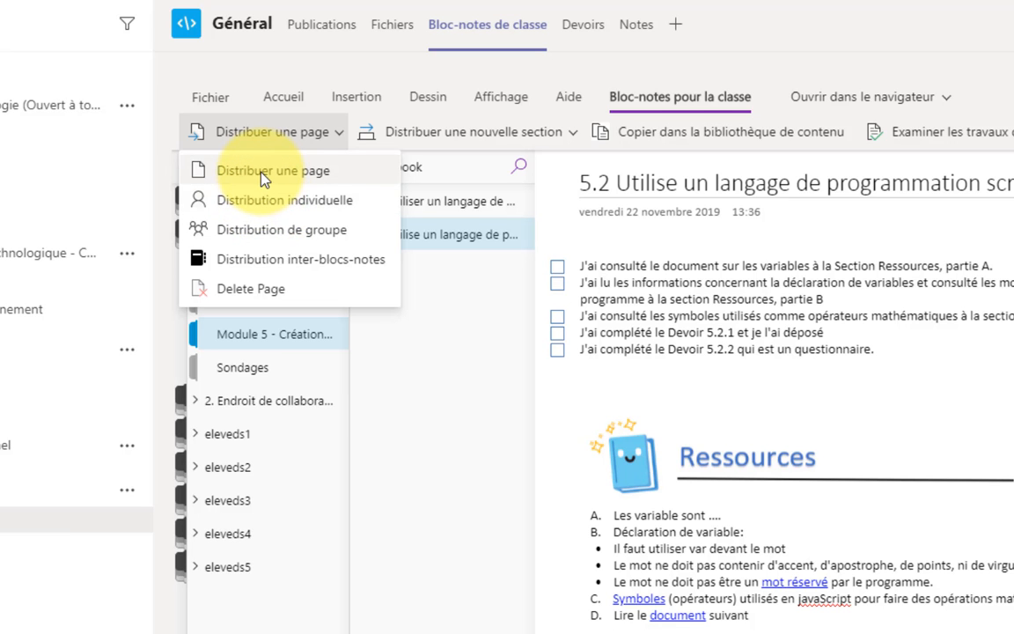
pyautogui.click(264, 172)
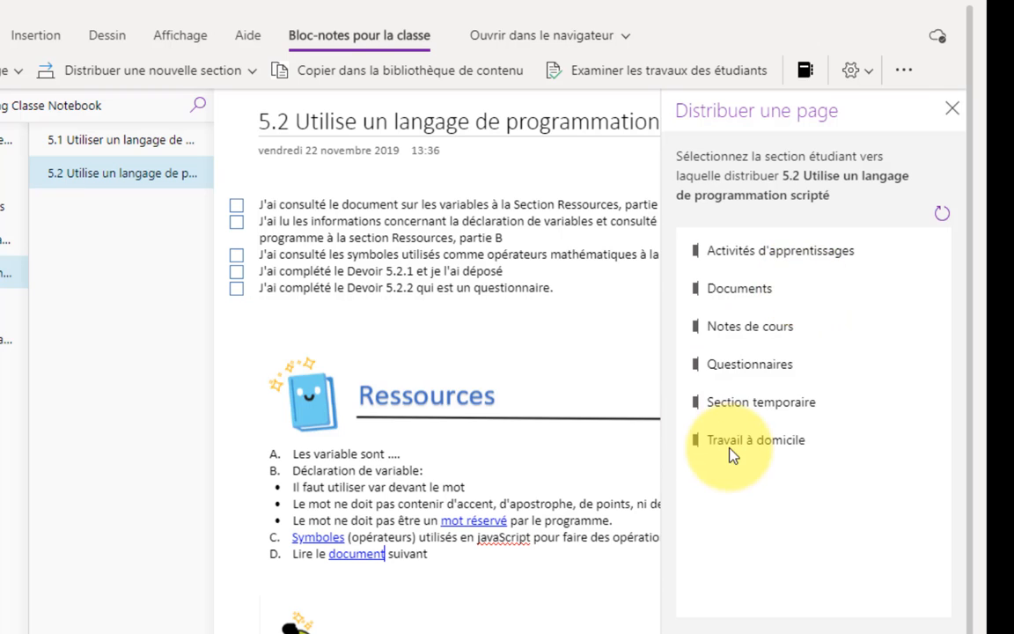
pyautogui.click(746, 256)
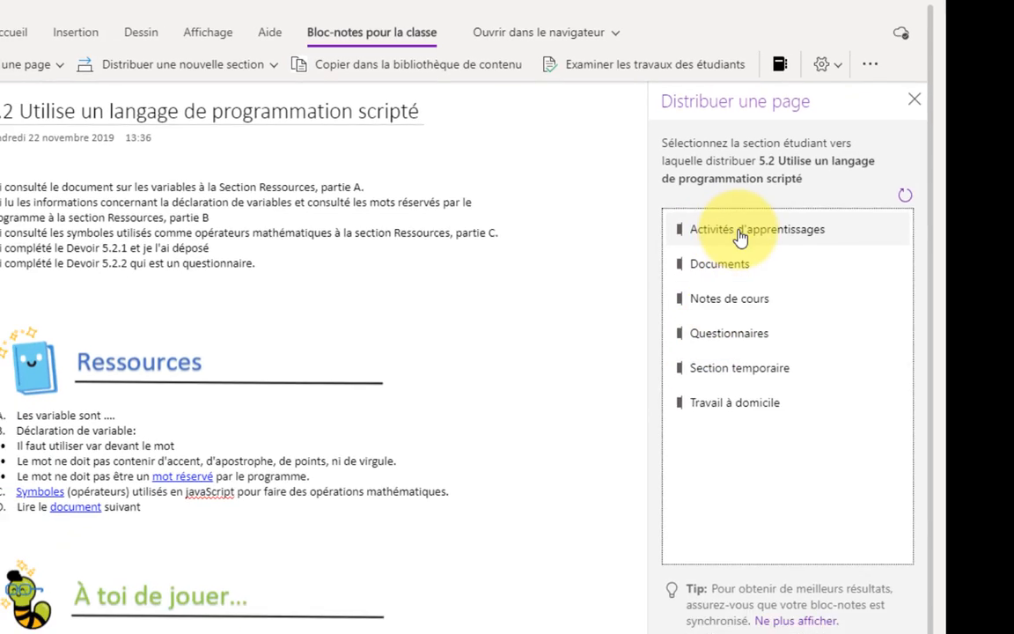
pyautogui.click(664, 605)
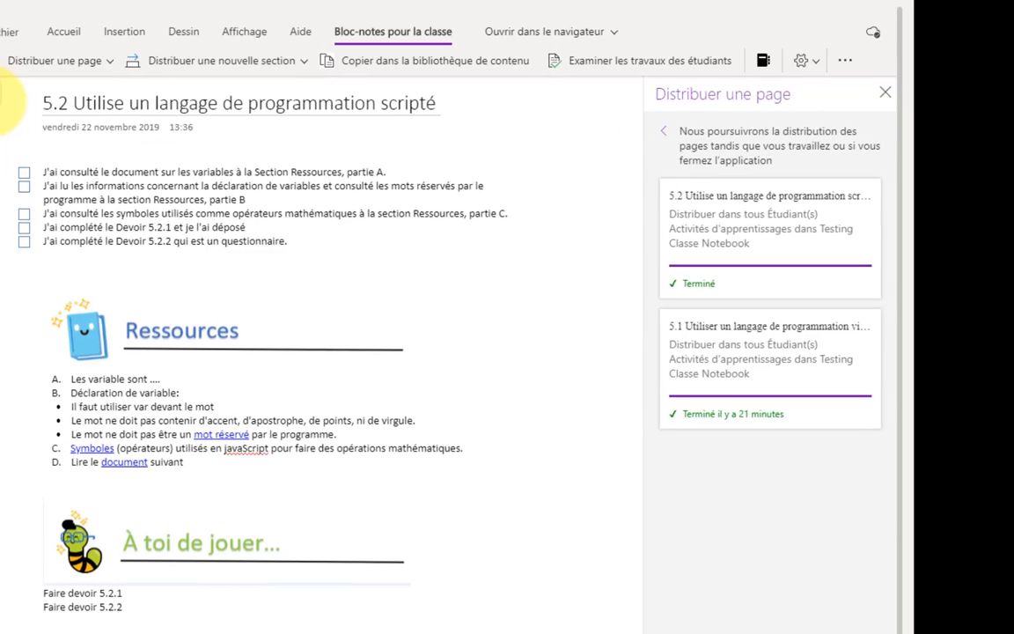
# Open the distributed page 5.2 in eleveds2's Activités d'apprentissages section and check off its first three checklist items.
pyautogui.click(5, 97)
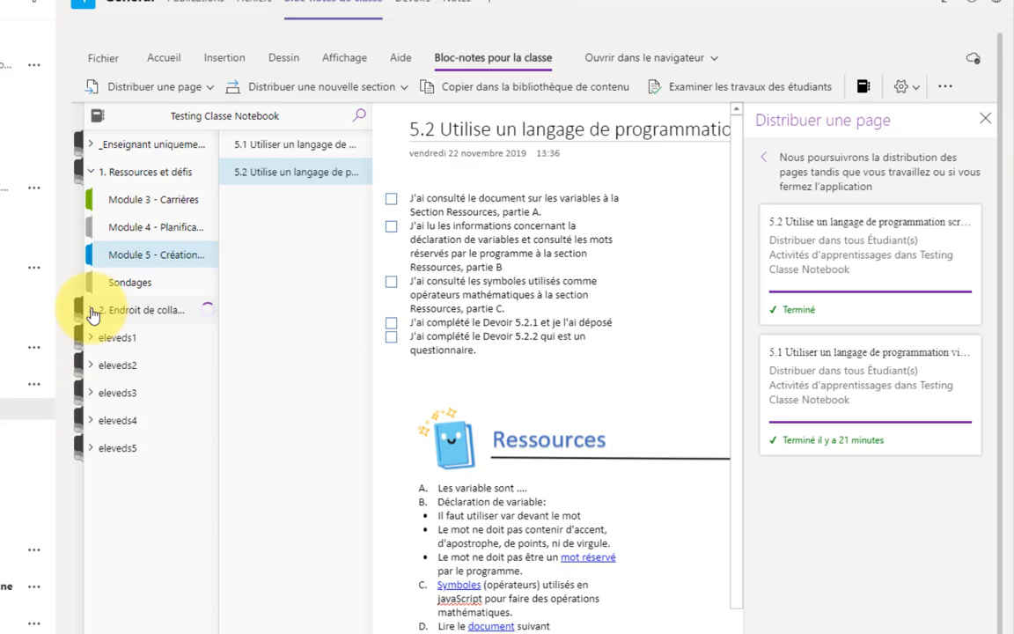
pyautogui.click(89, 311)
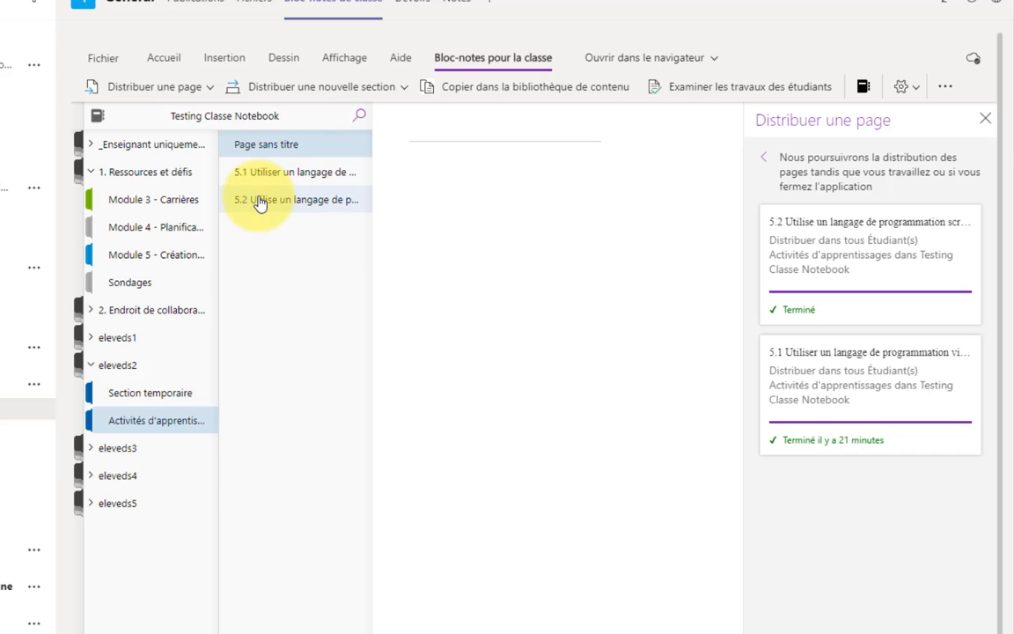
pyautogui.click(265, 208)
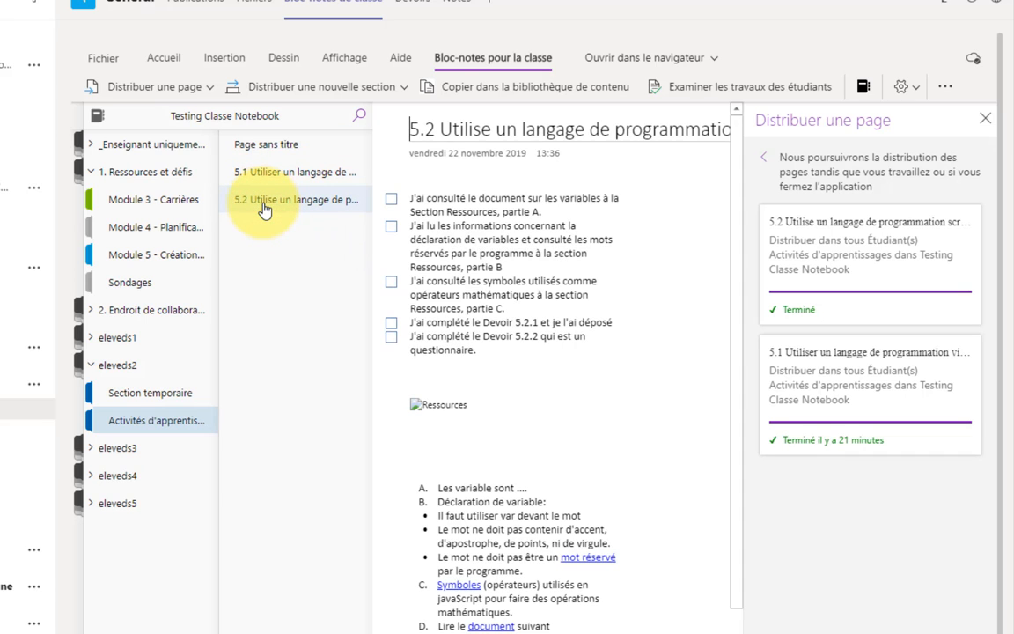
pyautogui.click(581, 153)
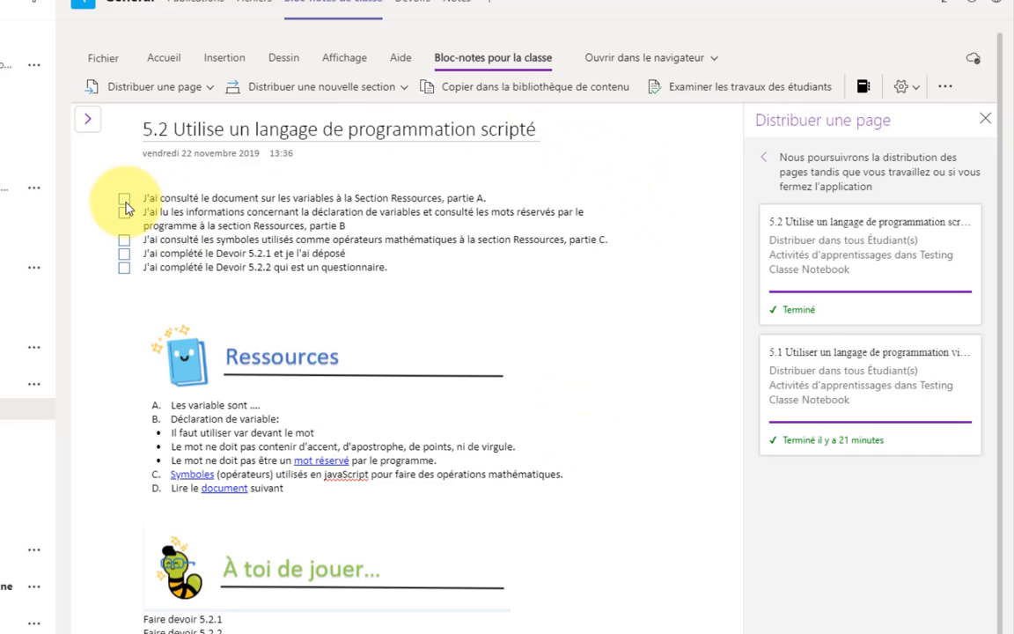
pyautogui.click(124, 212)
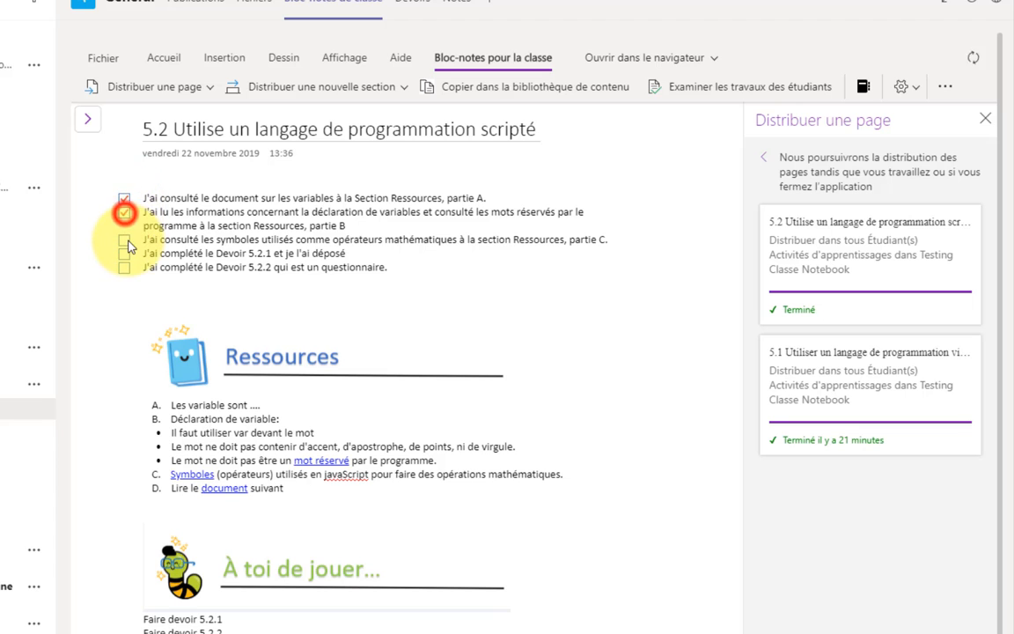
pyautogui.click(125, 240)
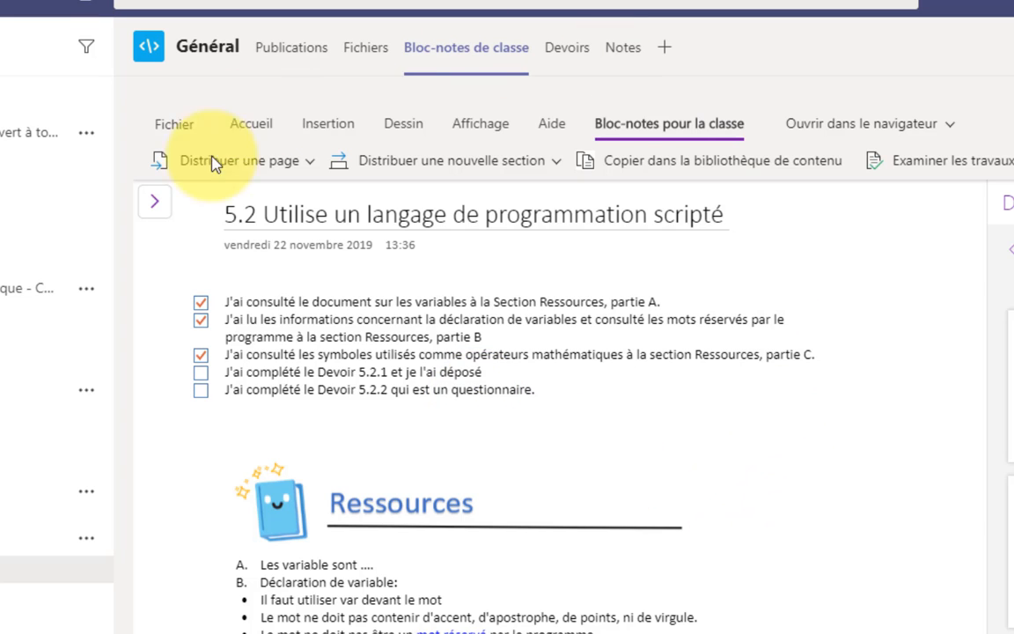
# Open the channel's posts and view the post type options of the "Semaine du 11 au 15 mai" announcement.
pyautogui.click(290, 54)
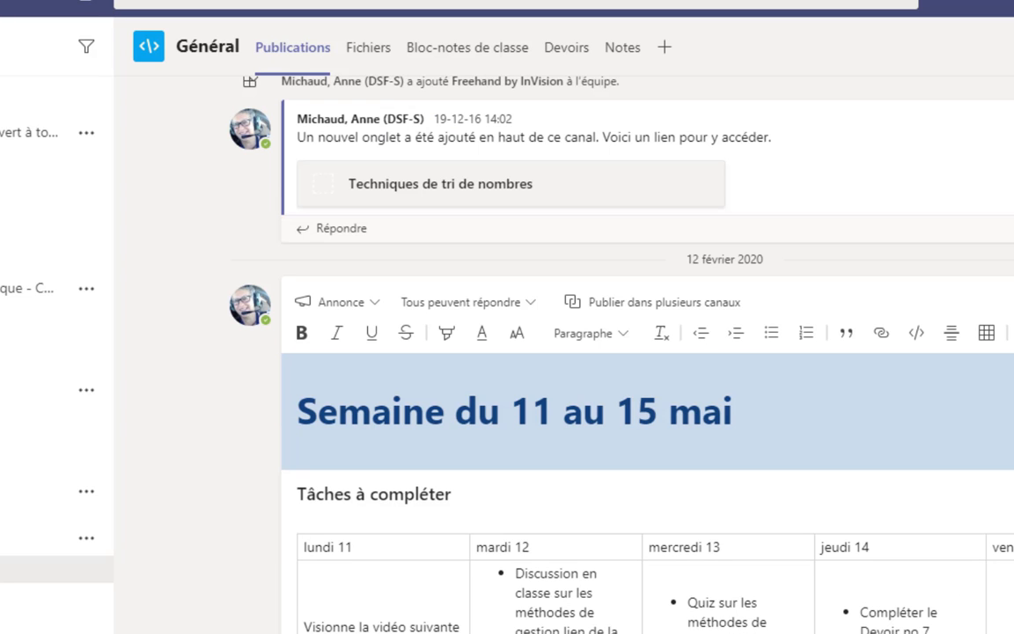
pyautogui.scroll(-2, 647, 355)
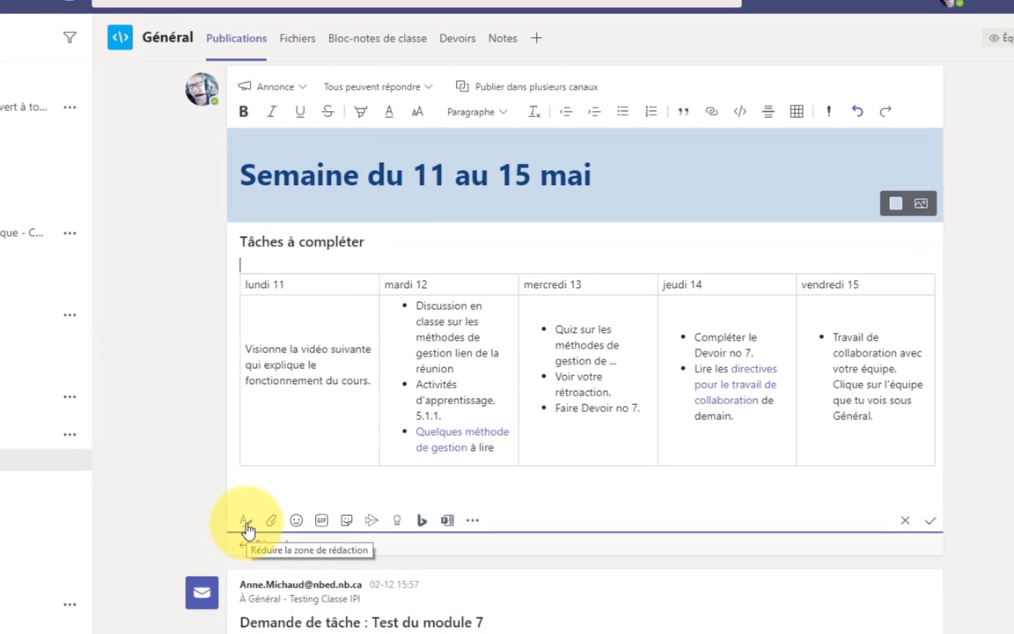
pyautogui.click(291, 88)
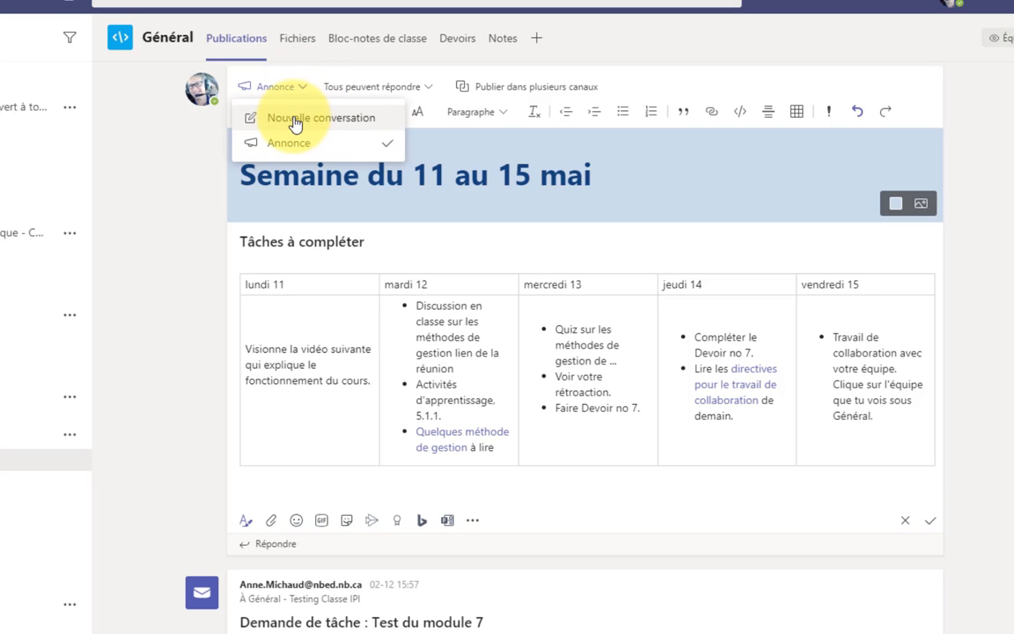
pyautogui.click(170, 155)
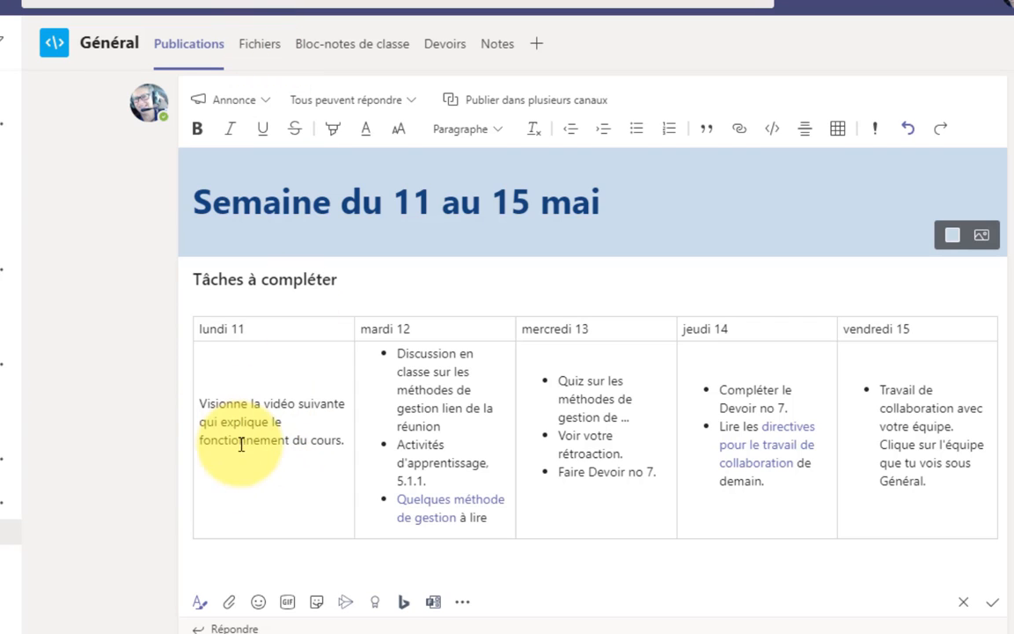
# Select the word "vidéo" in the lundi 11 cell of the announcement's task table.
pyautogui.doubleClick(268, 402)
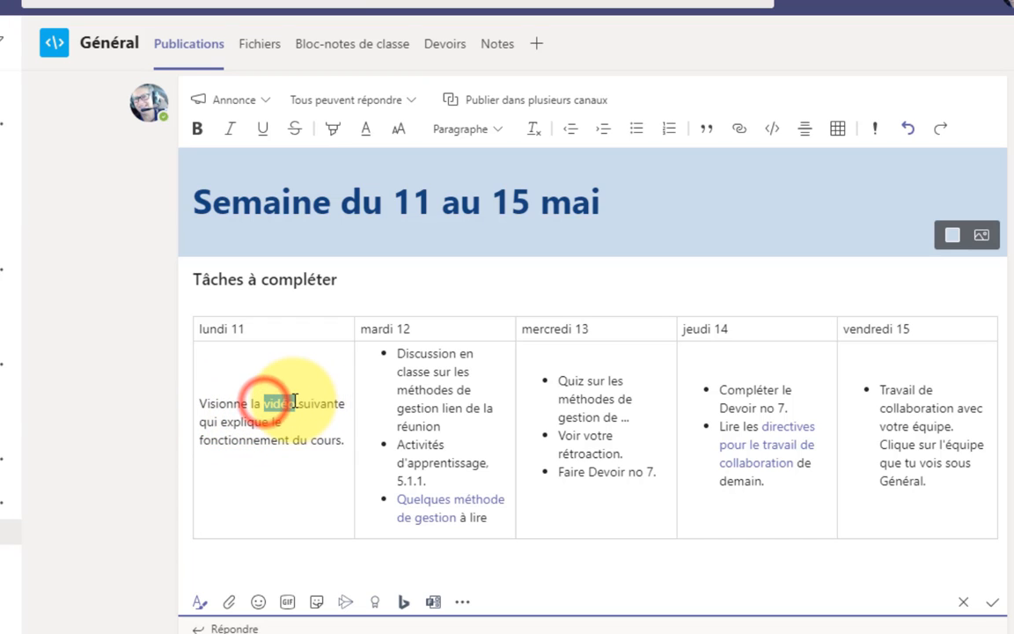